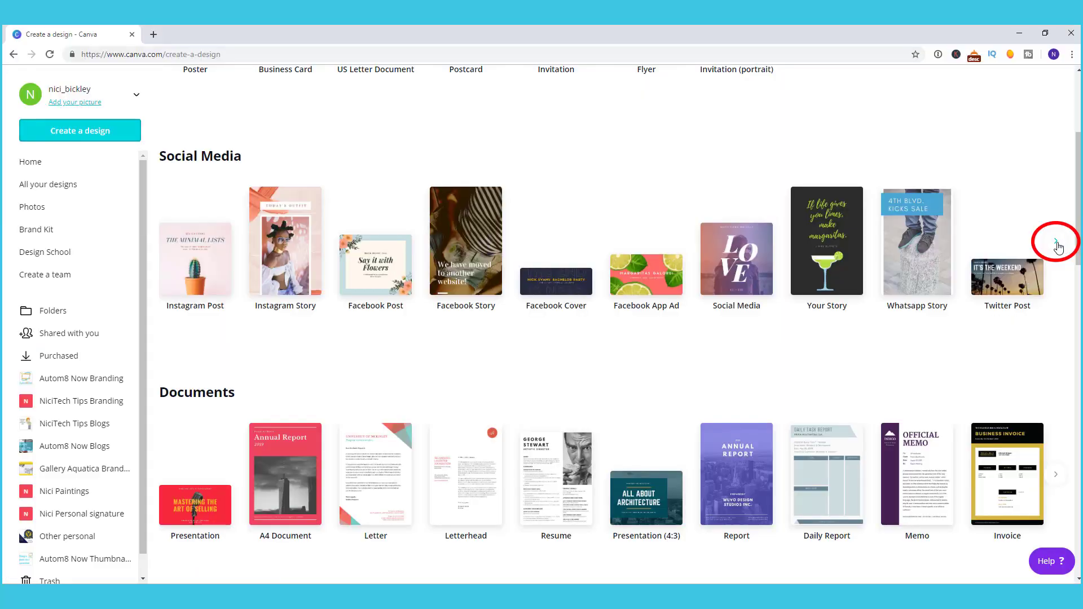
Step: Start a new blank Facebook Post design from the Social Media design types
left_click(1057, 245)
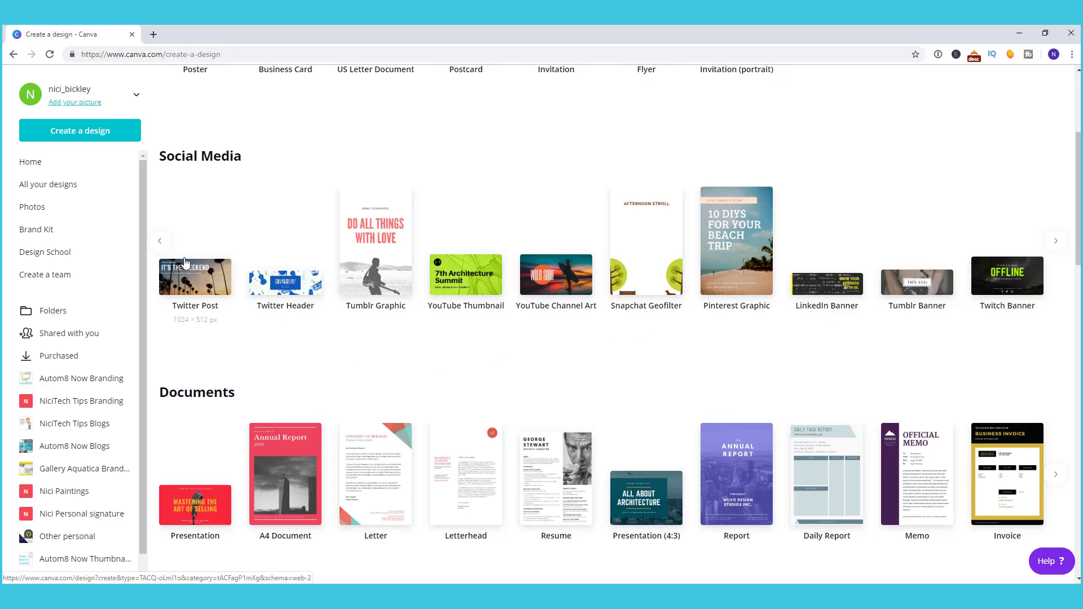
left_click(162, 243)
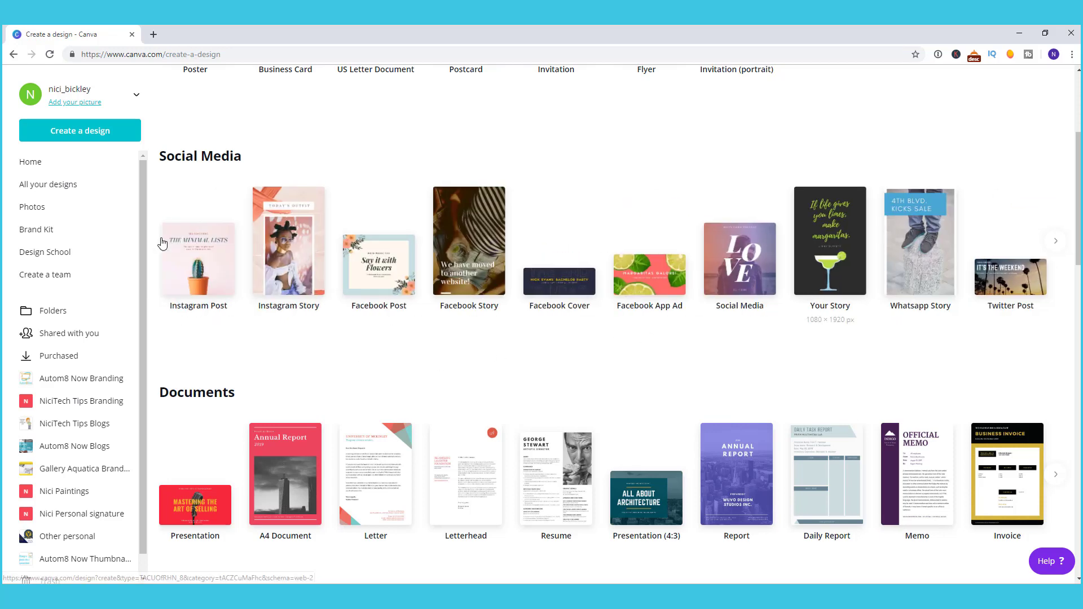
left_click(383, 261)
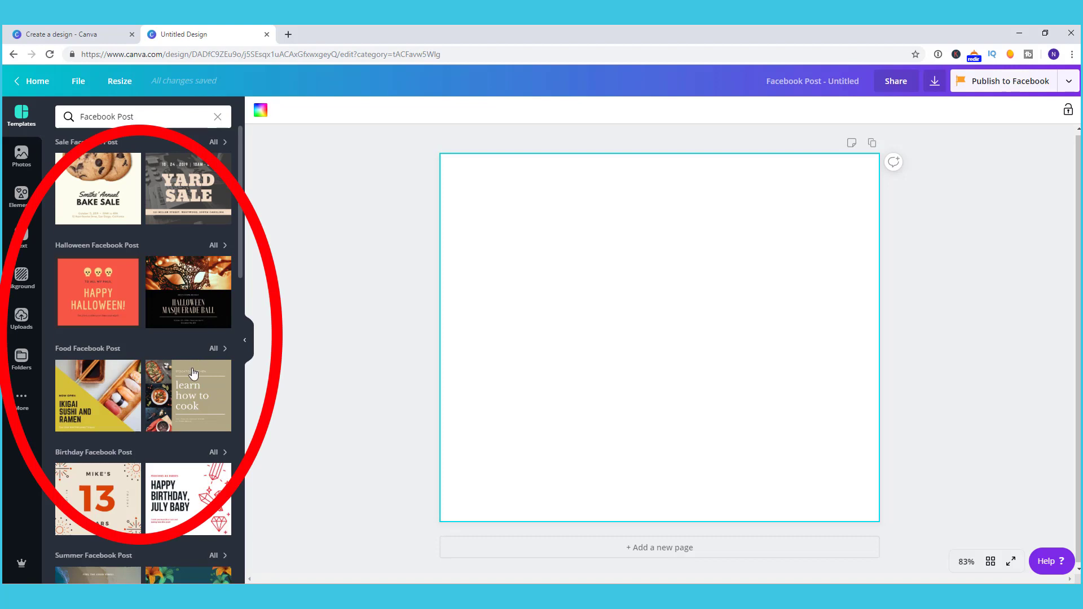
Step: Apply the '30% OFF FOR NEW MEMBERS' VIP Day template to the blank post
scroll(193, 373, "down", 6)
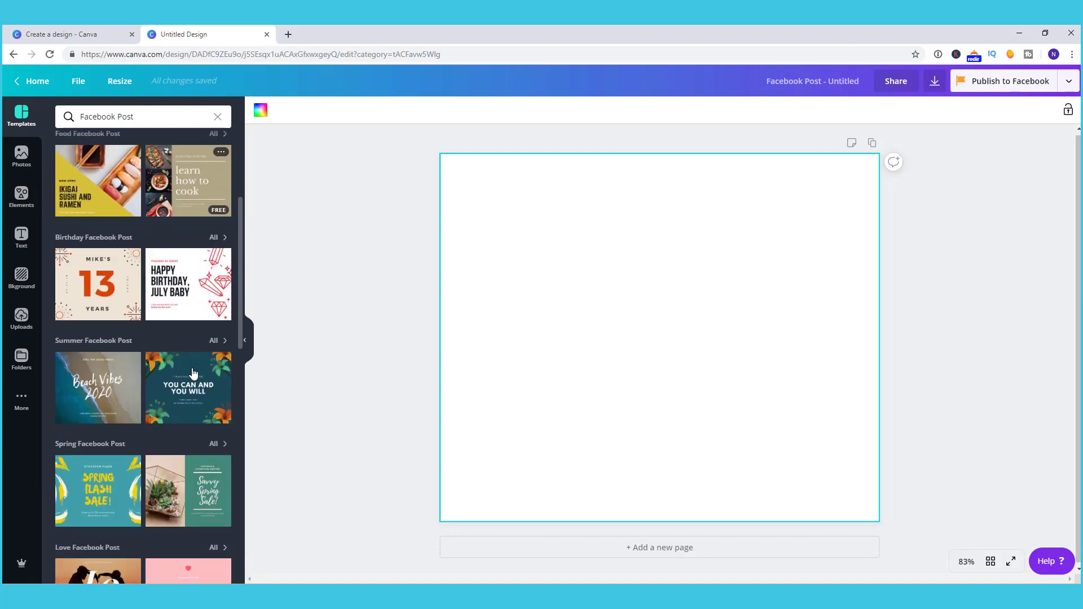
scroll(193, 373, "down", 1)
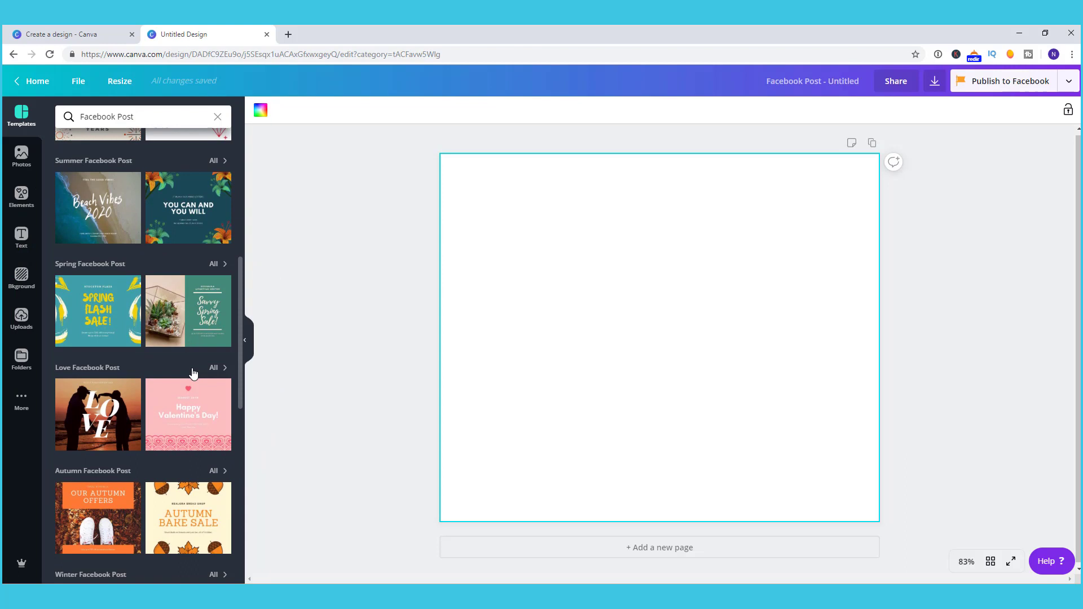
scroll(193, 373, "down", 10)
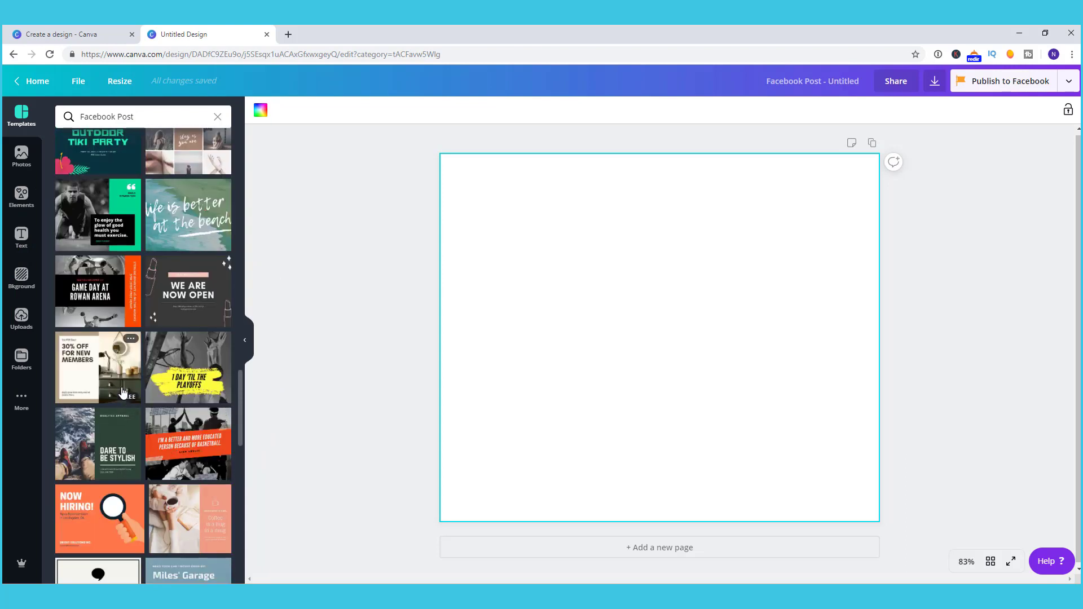
left_click(122, 392)
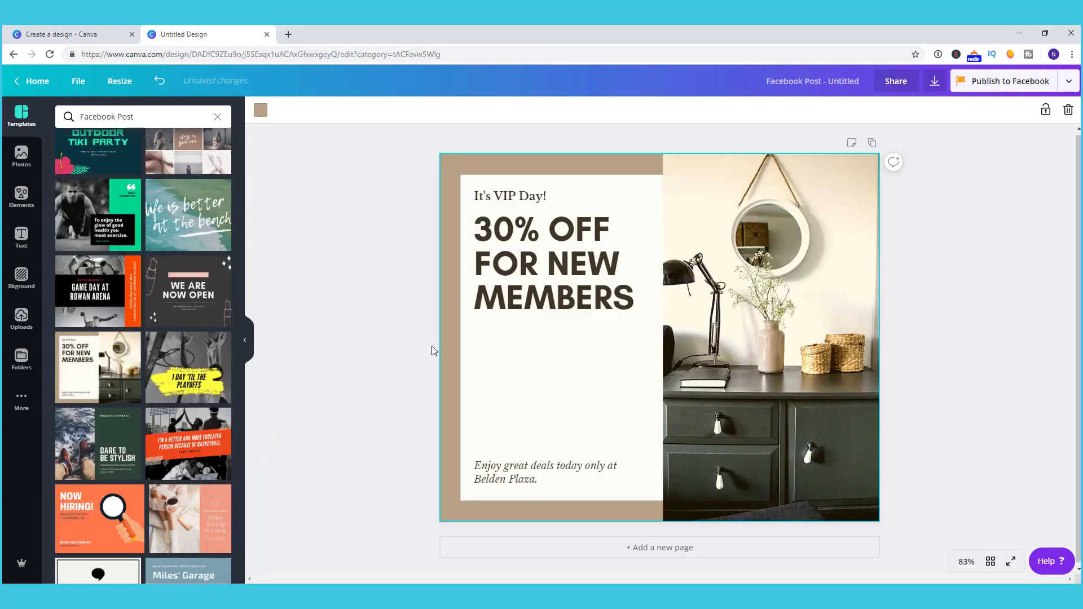
Step: Select the right-hand room photo and search stock photos for 'hairdressing'
left_click(801, 398)
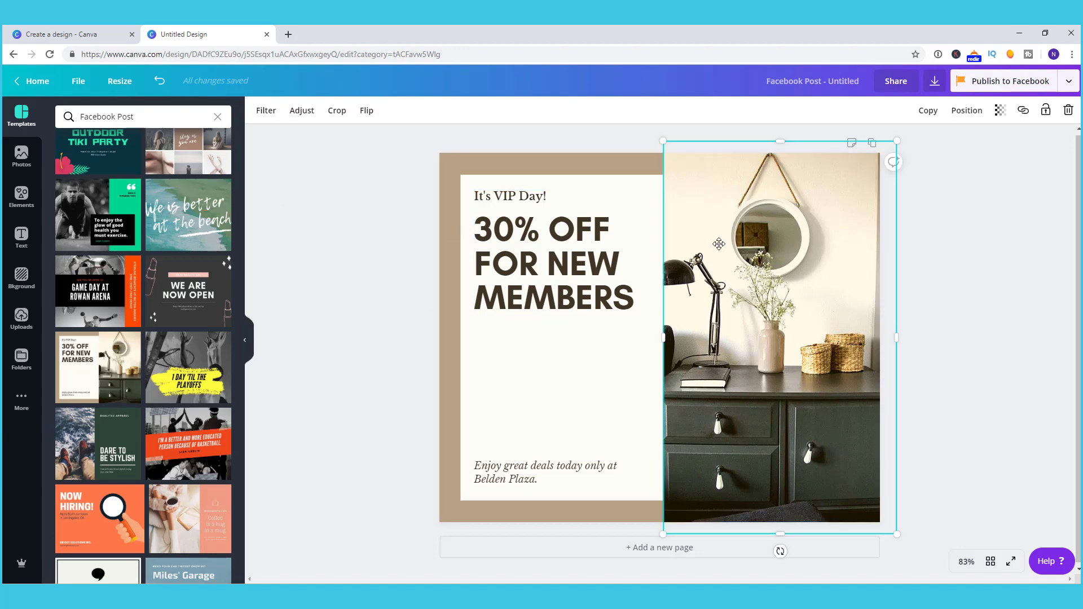
left_click(23, 163)
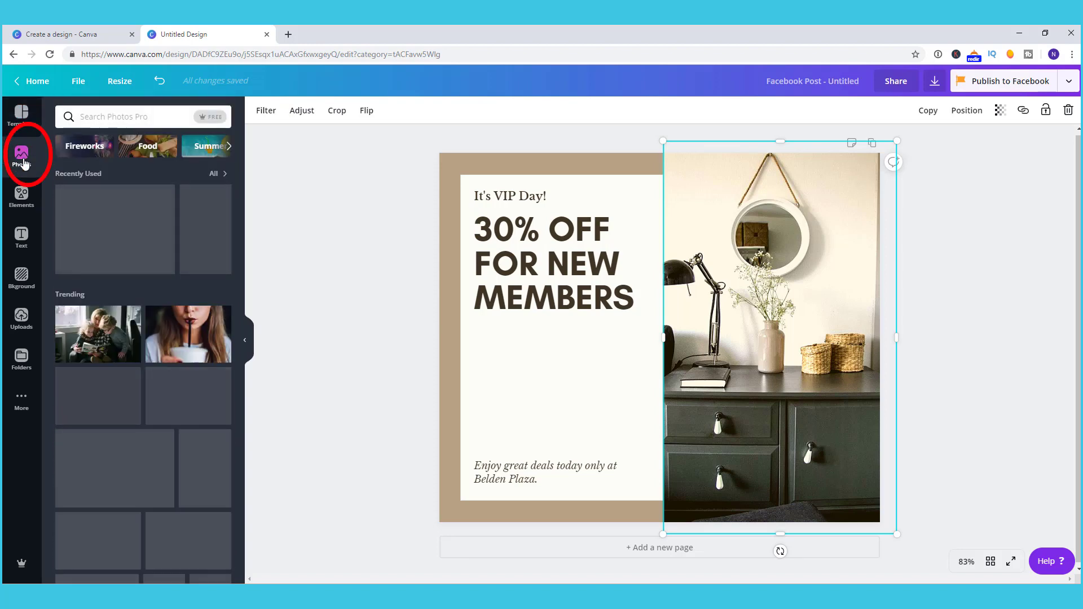
left_click(136, 116)
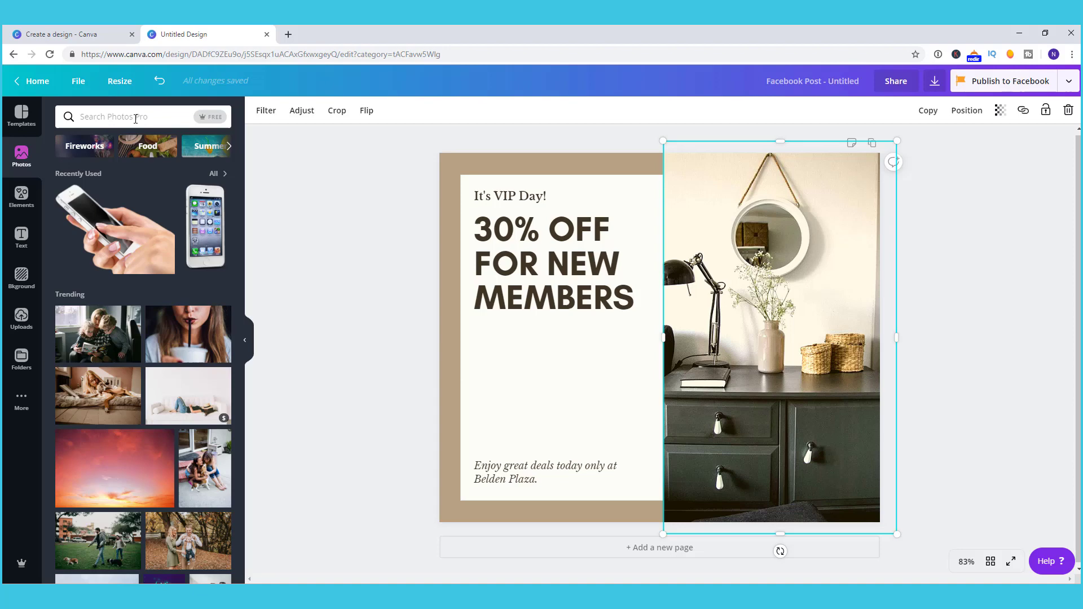
type("hairdressing")
key("Return")
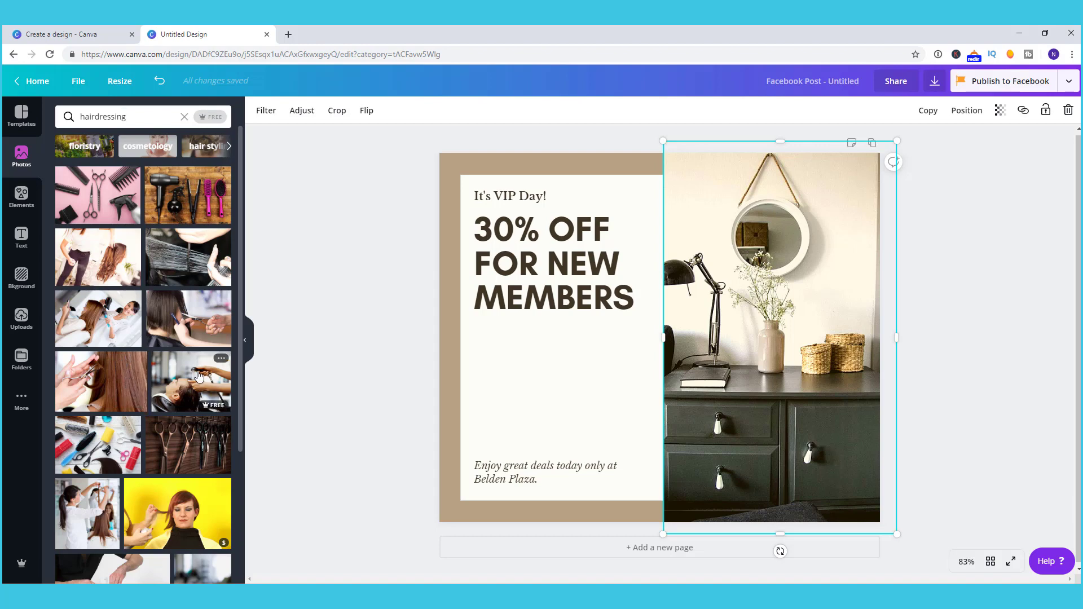
Step: Swap in a hair-washing photo, then replace it with the stylist cutting long hair
left_click_drag(198, 376, 757, 315)
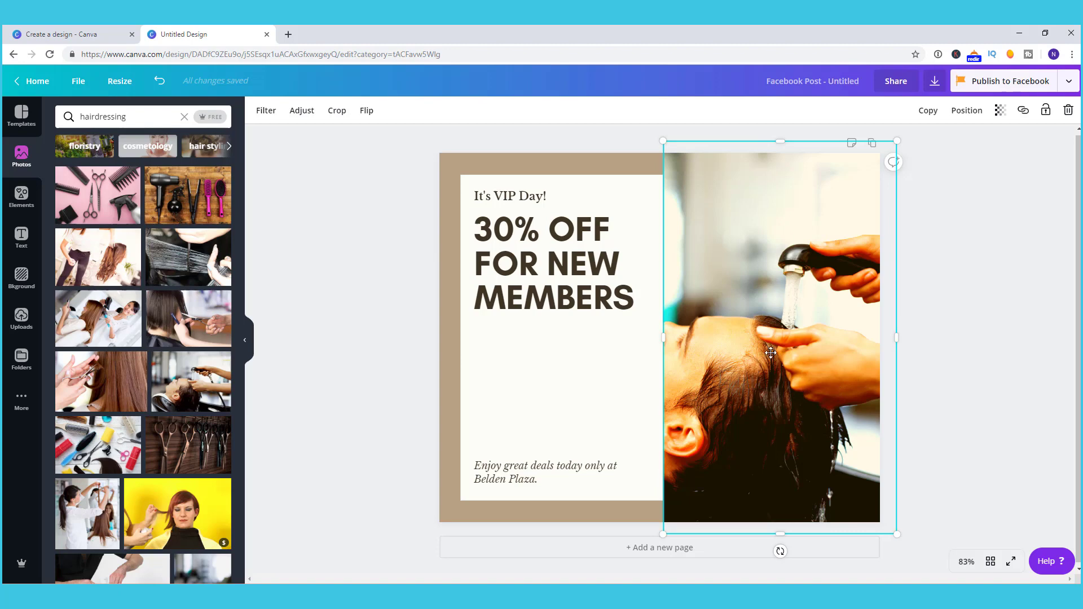
double_click(770, 353)
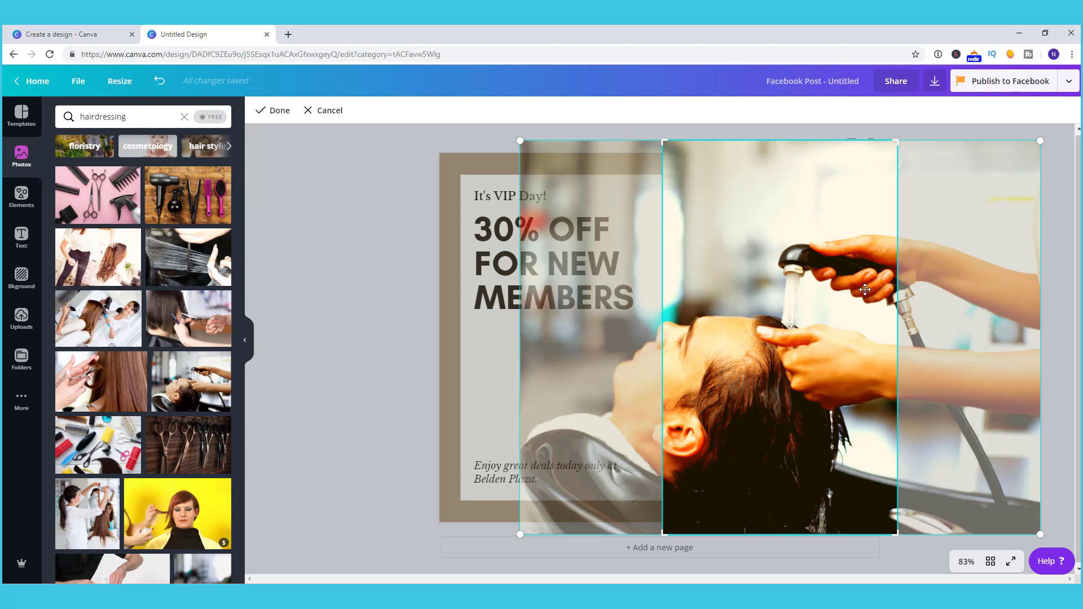
left_click_drag(864, 290, 776, 288)
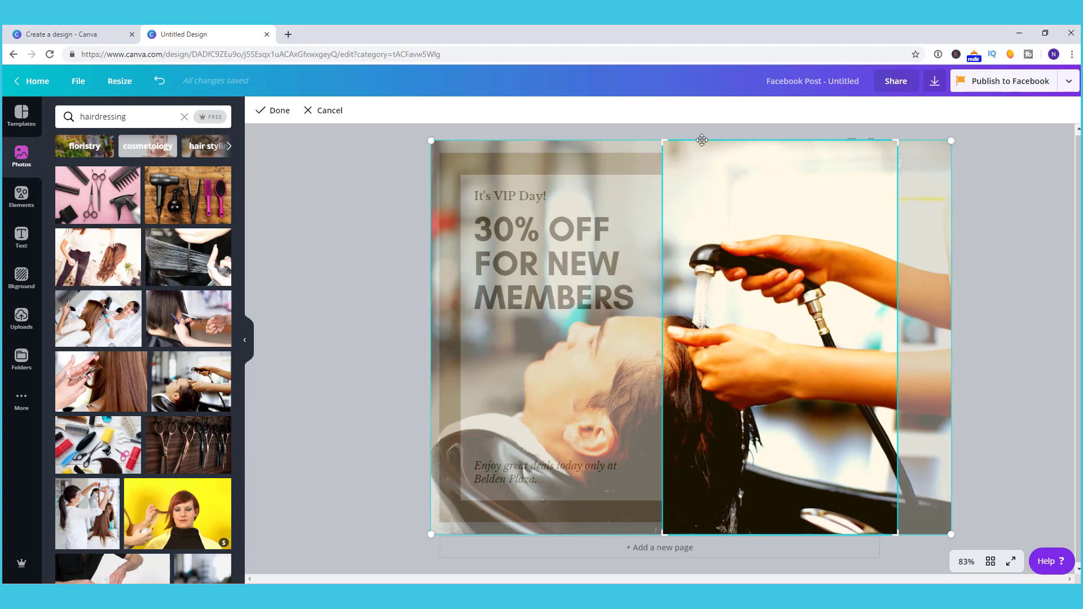
left_click(370, 304)
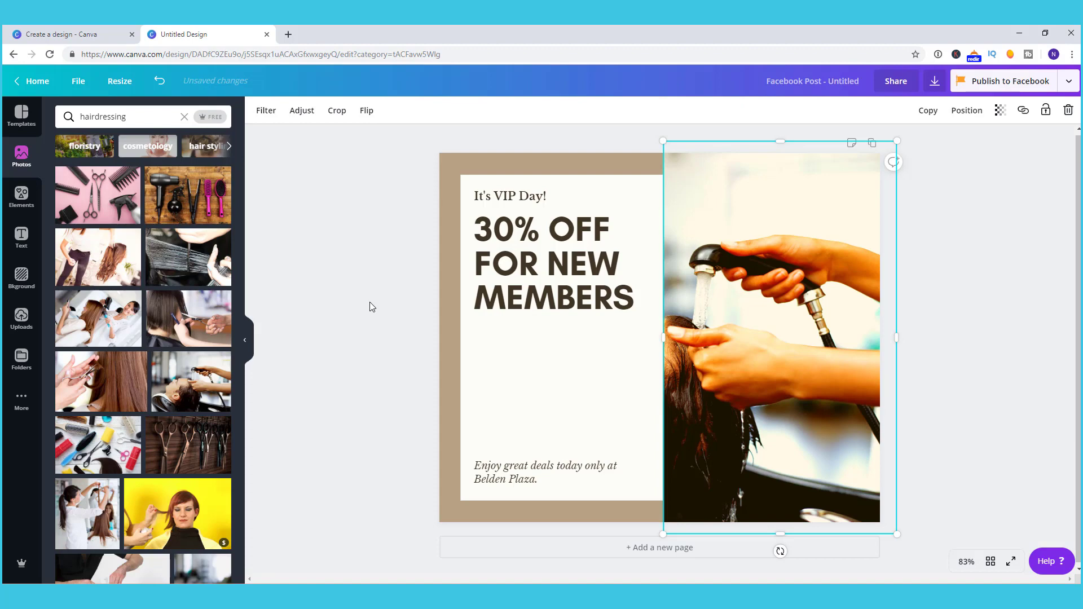
scroll(127, 429, "down", 5)
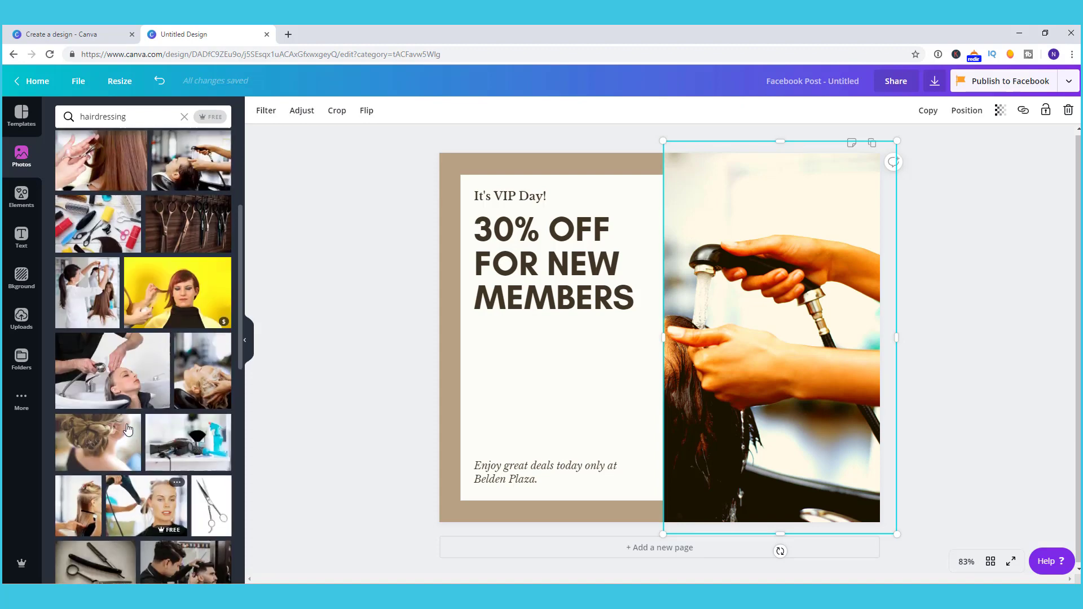
scroll(128, 429, "up", 1)
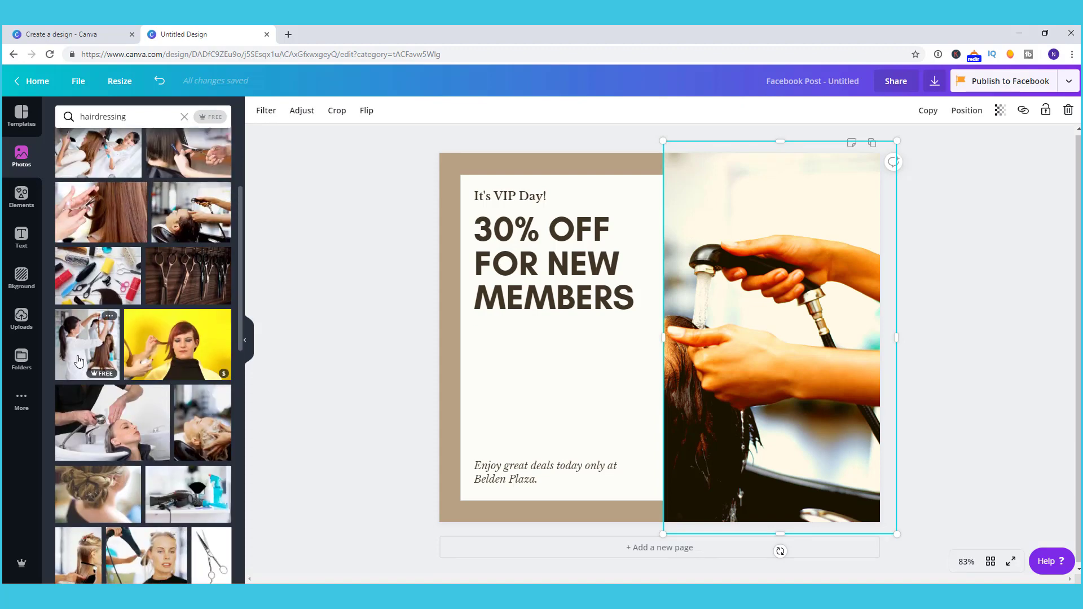
left_click_drag(79, 361, 776, 327)
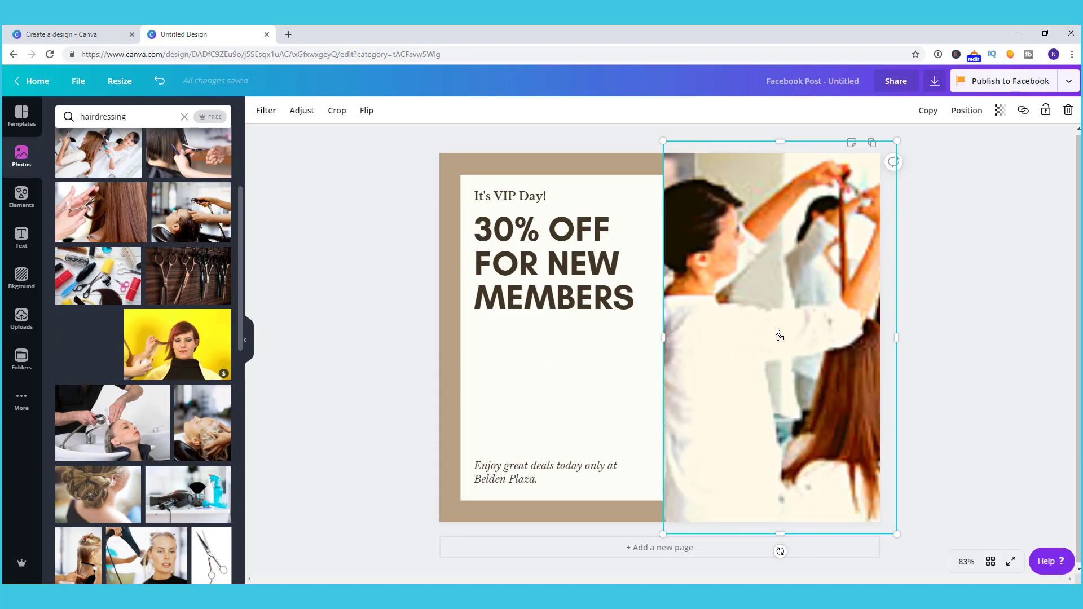
Step: Change the headline to '15% OFF FOR MY FACEBOOK MEMBERS TODAY ONLY'
left_click(540, 202)
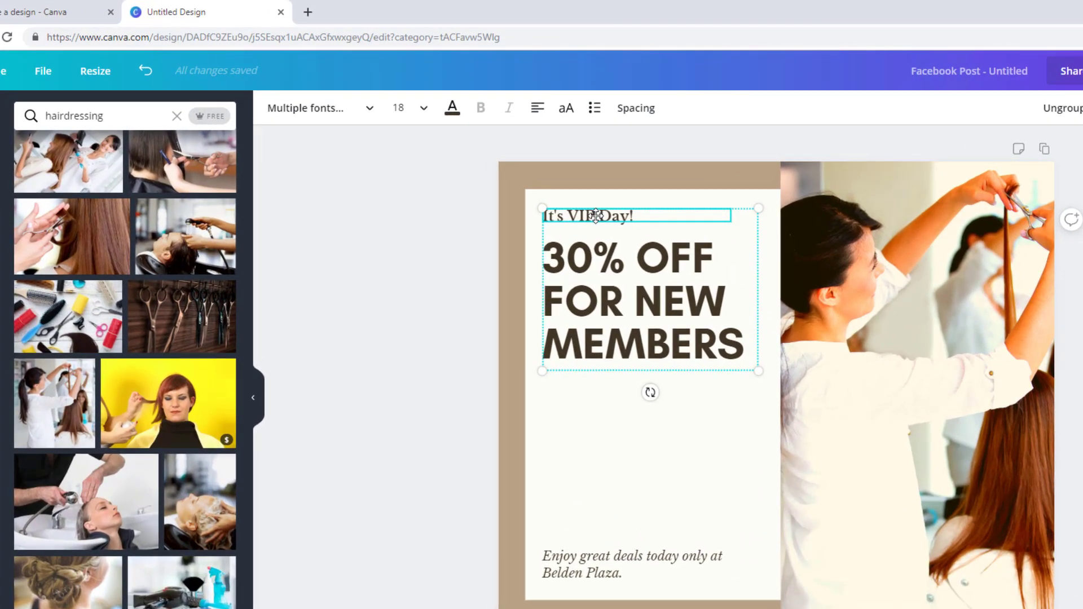
double_click(481, 227)
type("15")
left_click_drag(626, 301, 750, 337)
type("MY FACEBOO")
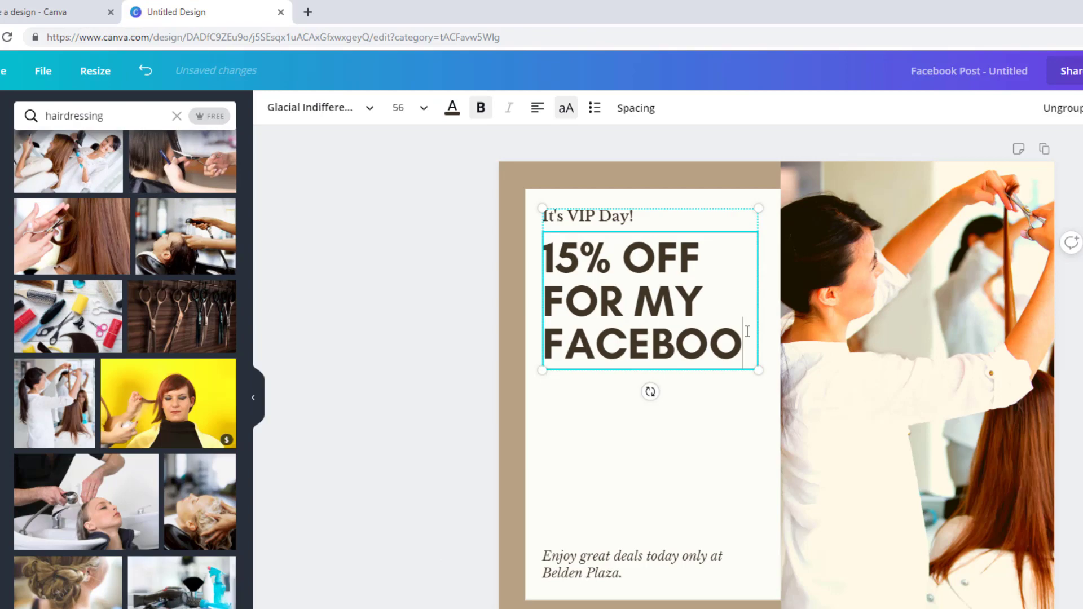
type("K MEMBERS TODAY ONLY")
Step: Replace the bottom tagline with 'Contact me on' followed by a phone number
triple_click(626, 564)
key("BackSpace")
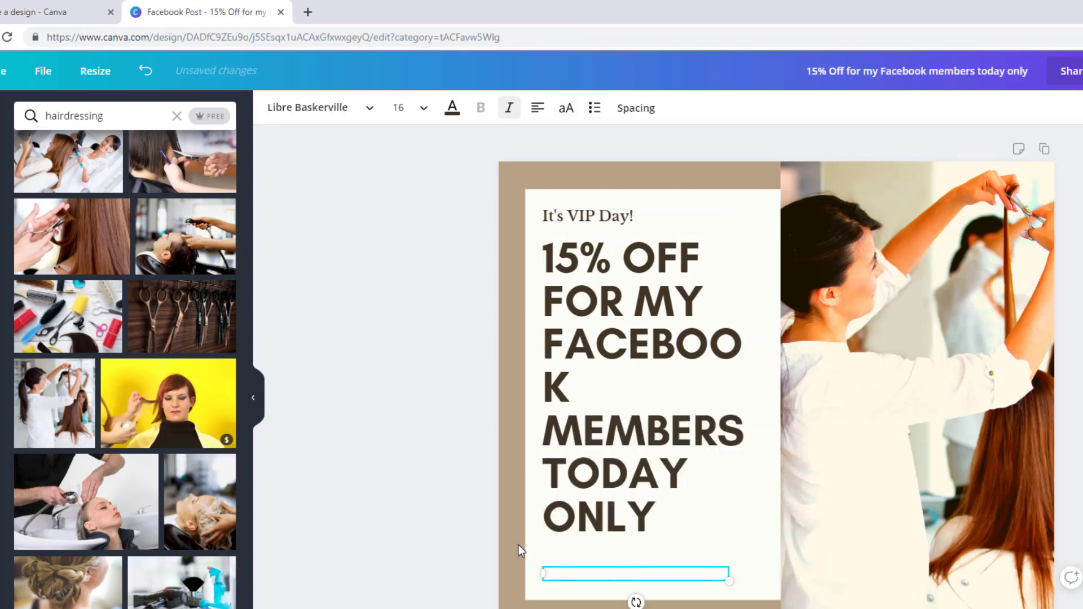
key("Escape")
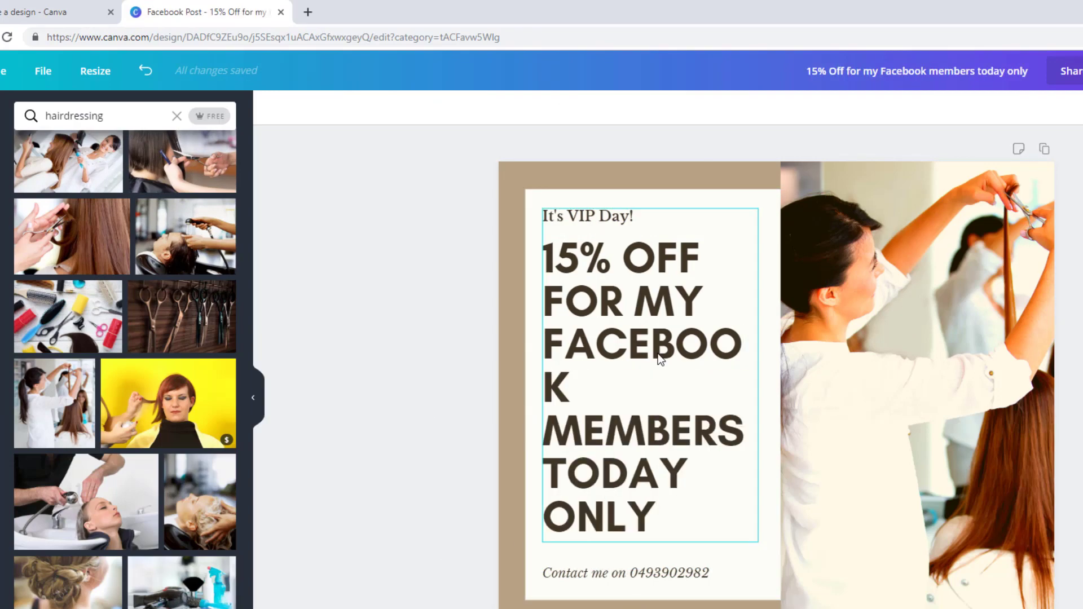
left_click(635, 364)
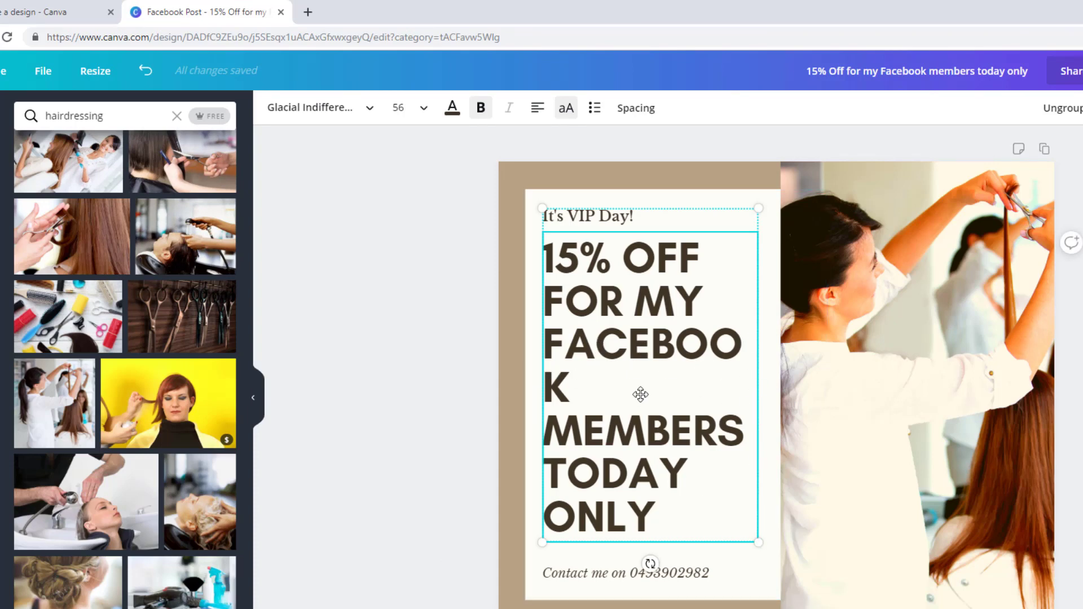
Step: Set the headline to Aileron Regular at size 42, then enlarge it to about 45.9
left_click(369, 120)
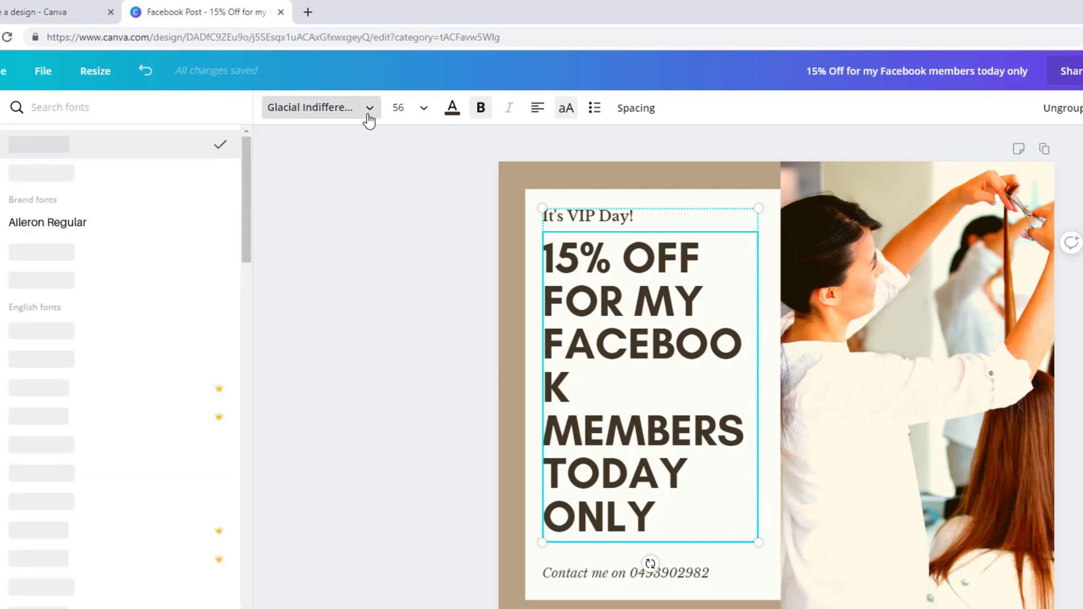
left_click(112, 229)
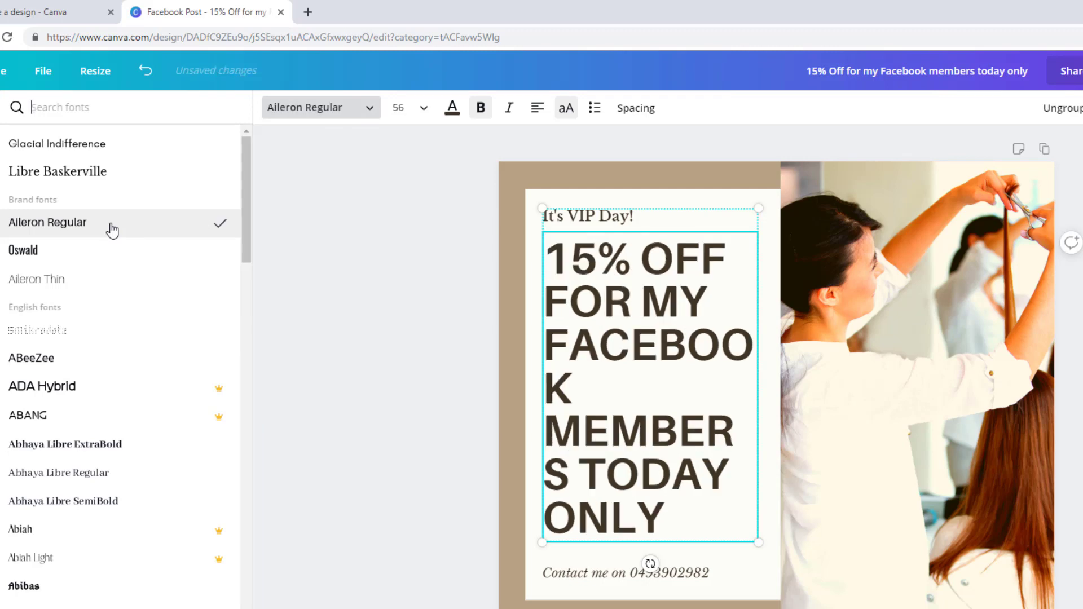
left_click(422, 110)
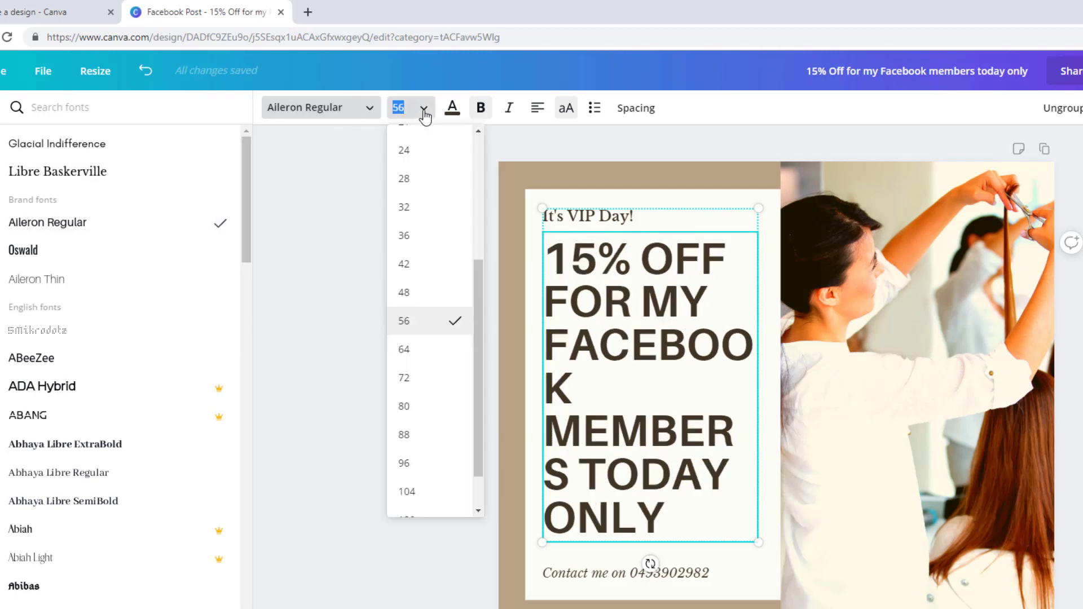
left_click(446, 263)
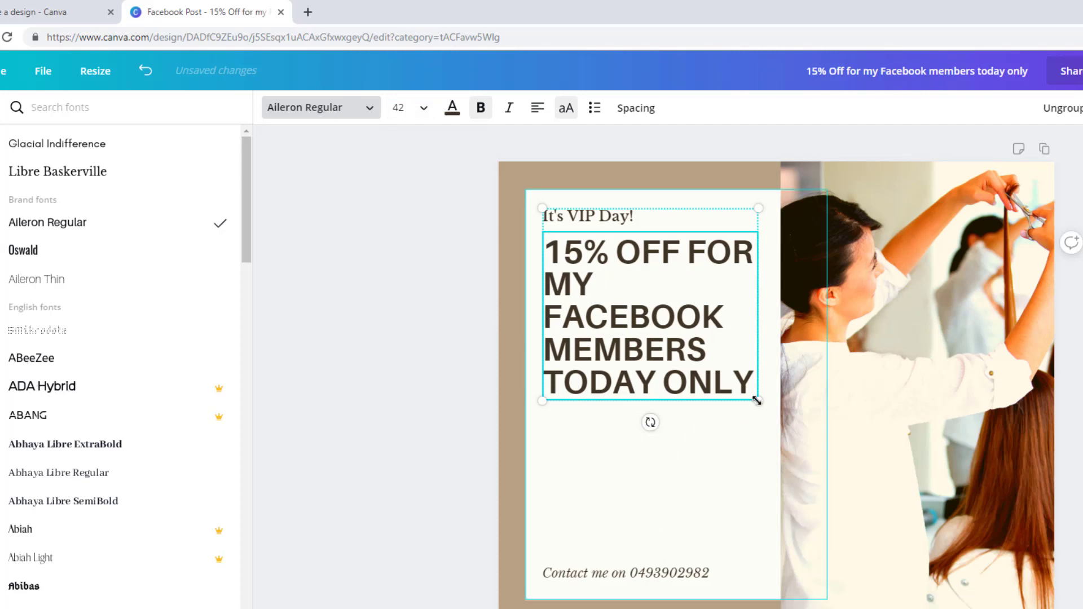
left_click_drag(763, 403, 778, 415)
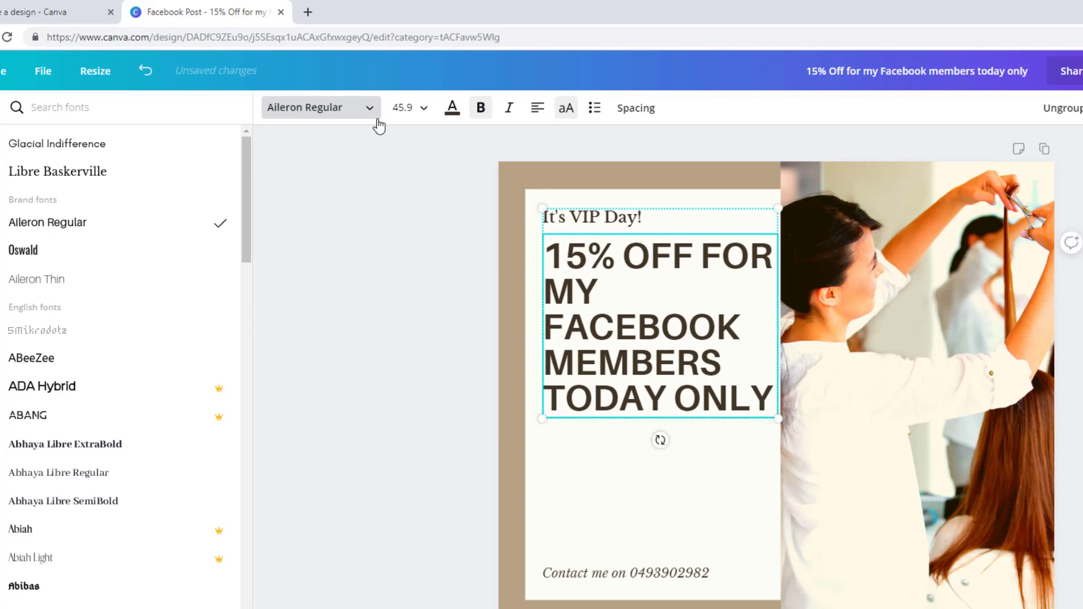
left_click(516, 272)
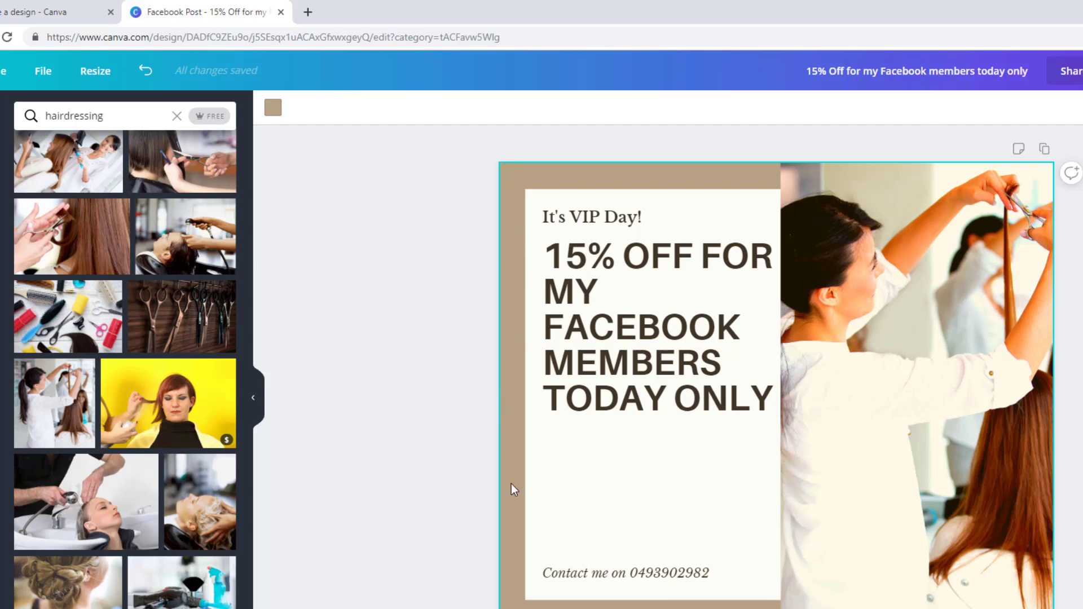
Step: Change the post background from tan to the default orange
left_click(276, 113)
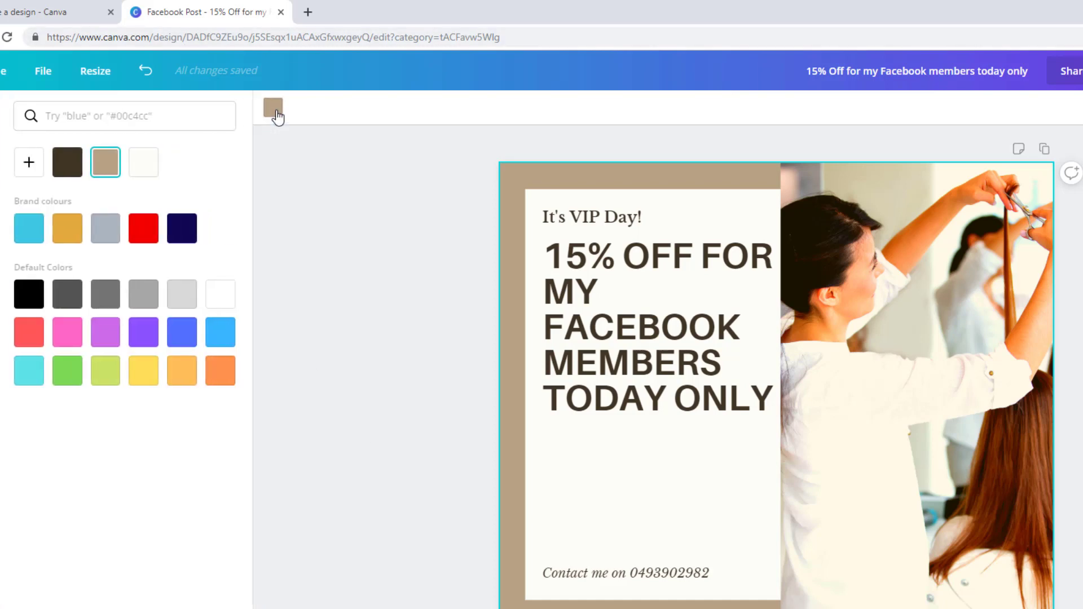
left_click(214, 372)
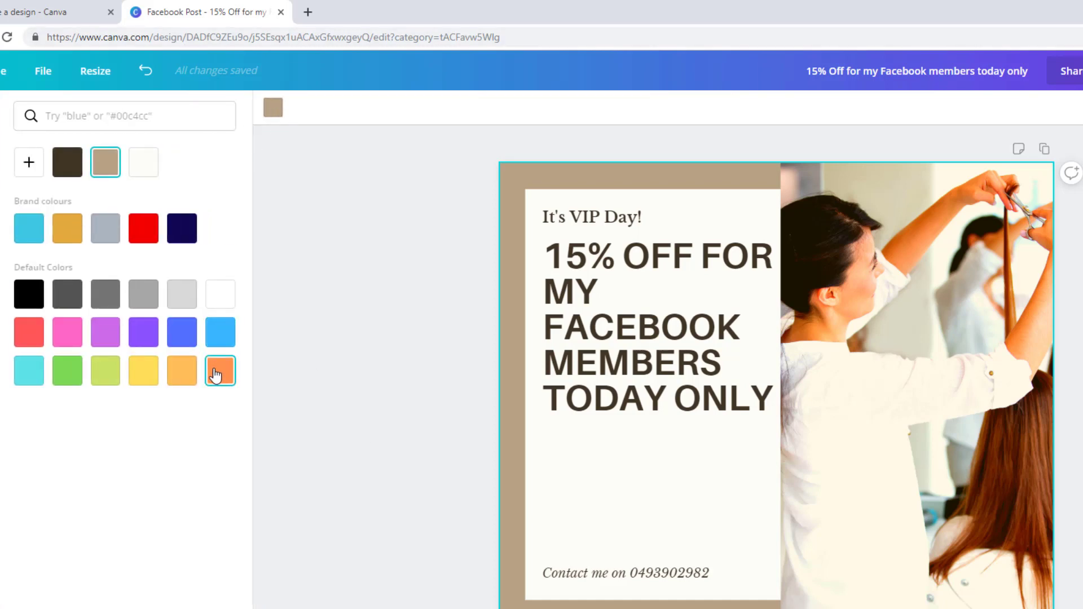
left_click(475, 275)
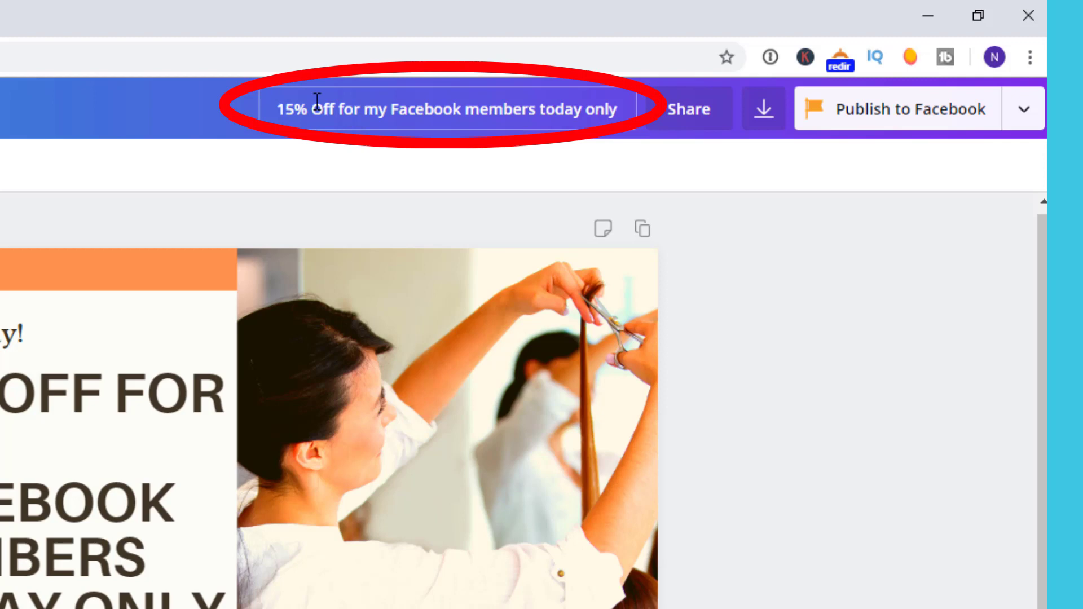
Step: Rename the design '15% Facebook offer' and view its PNG 940 × 788 px download options
left_click_drag(274, 107, 626, 97)
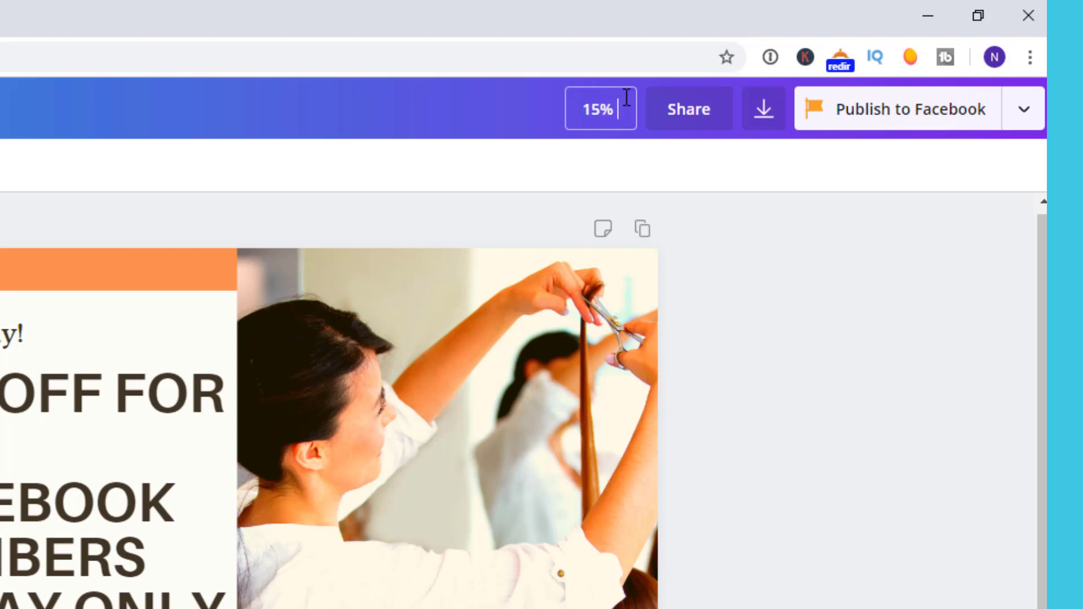
type("ok ")
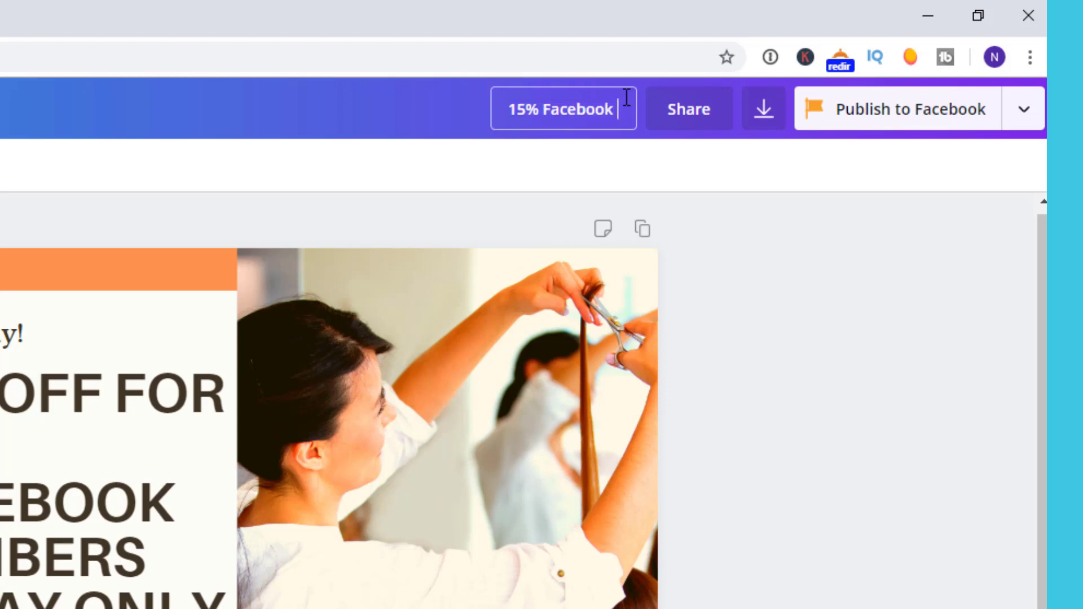
type("offer")
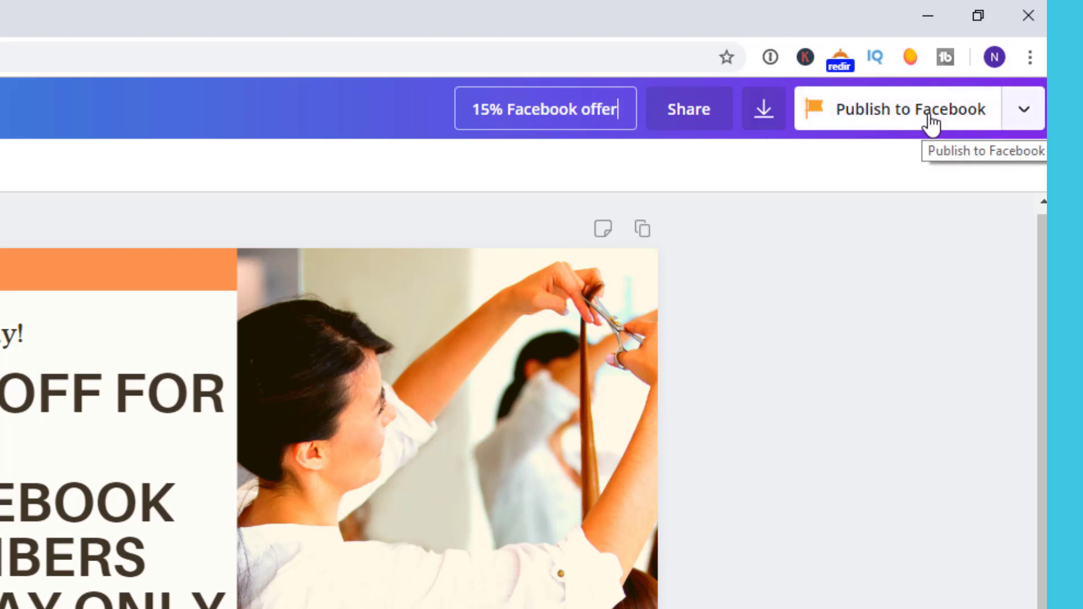
left_click(765, 110)
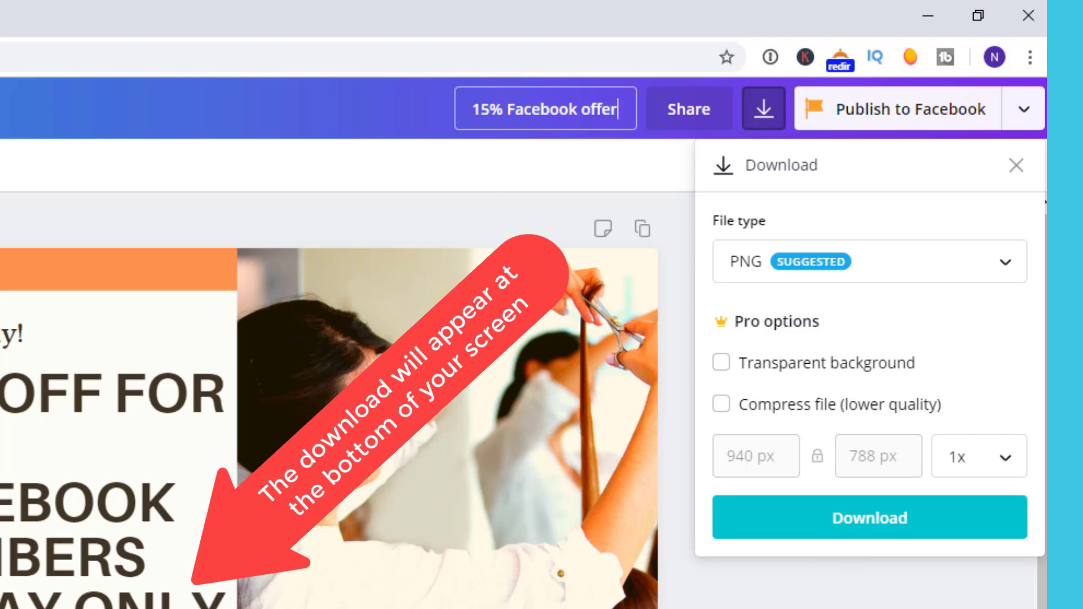
Step: Close the Download panel to return to the finished post
key("Escape")
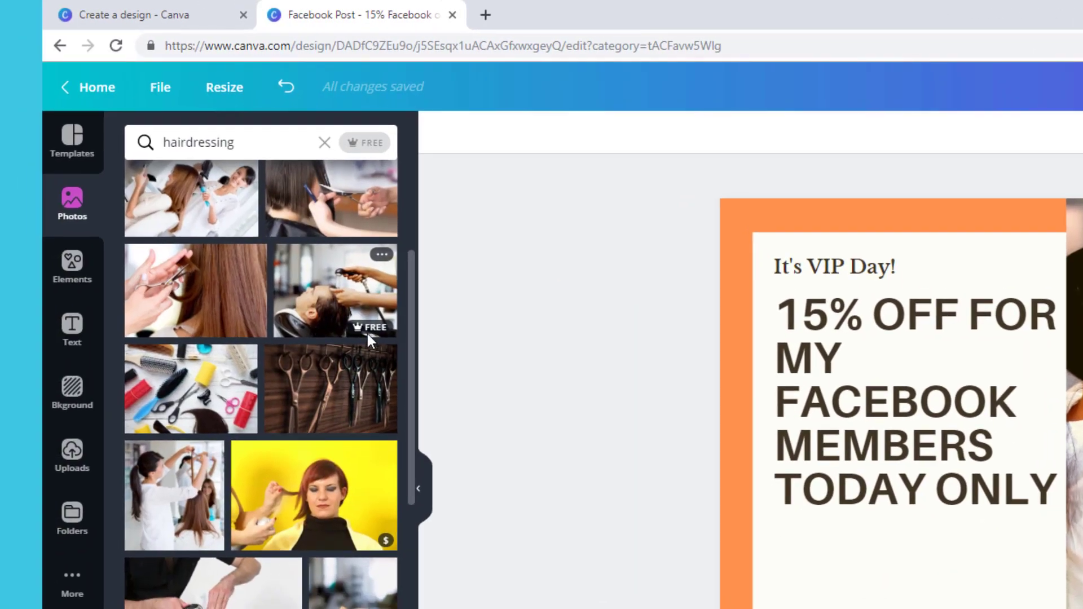
Step: Apply the FREE filter to the hairdressing photo search results
mouse_move(367, 336)
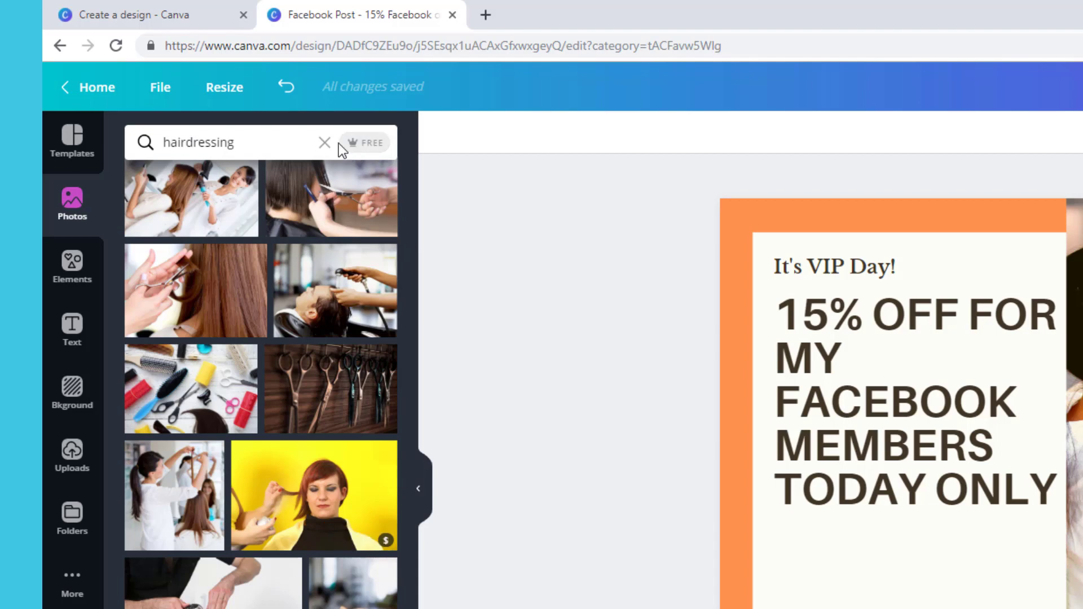
left_click(363, 148)
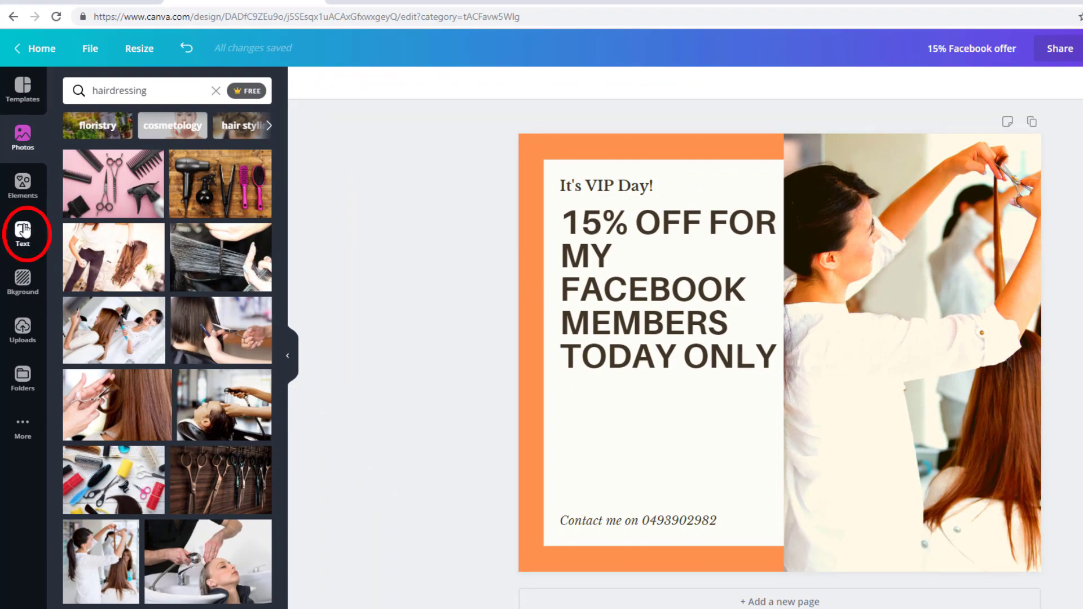
Step: Browse the Text panel's heading, subheading, body text and text combination options
left_click(23, 229)
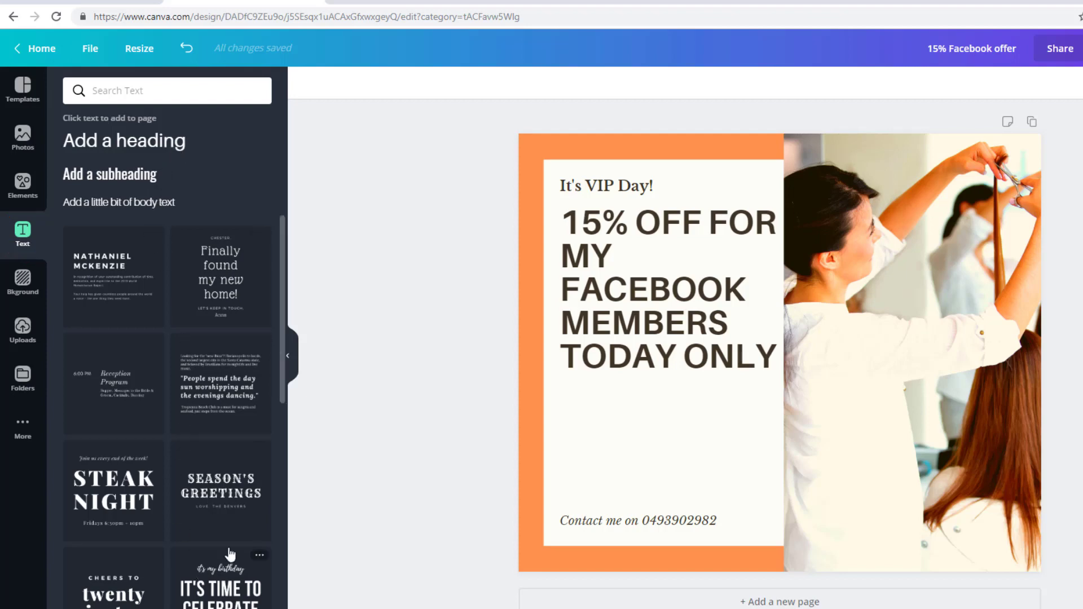
scroll(236, 503, "down", 5)
scroll(236, 504, "down", 4)
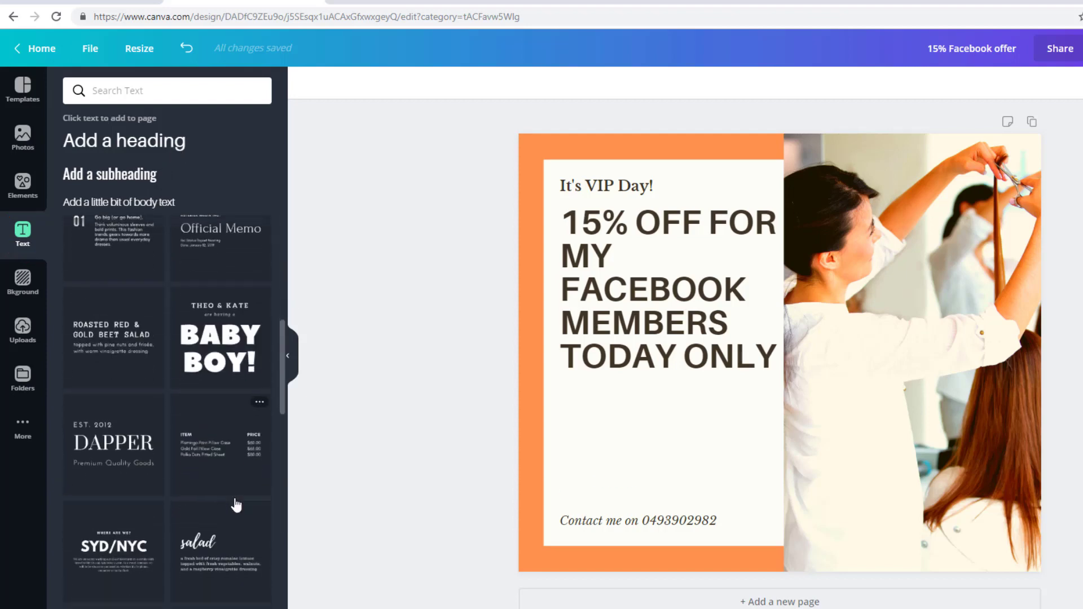
scroll(142, 497, "up", 8)
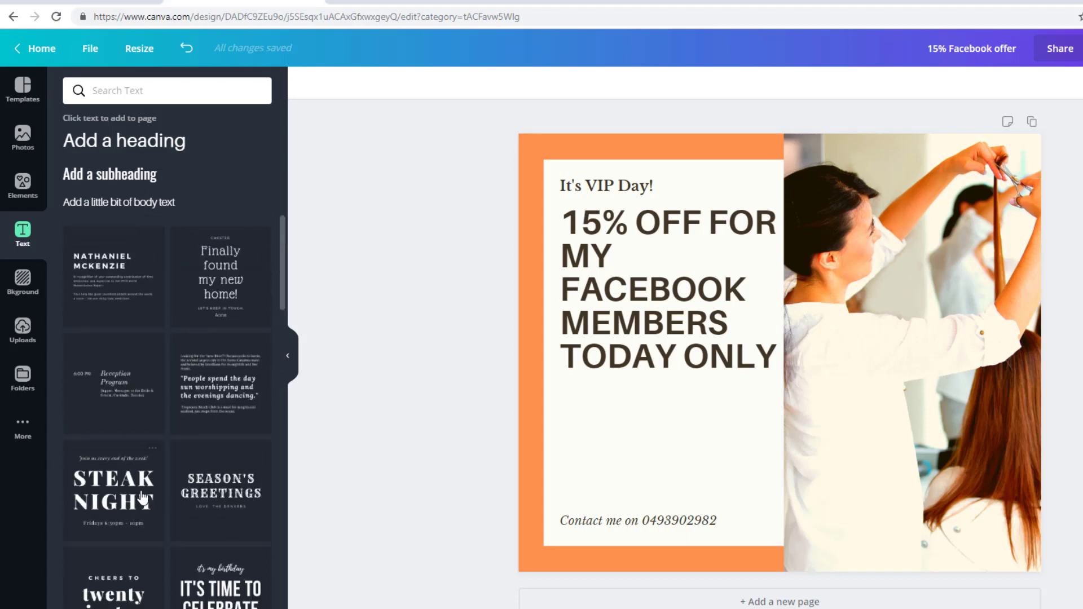
Step: Add a body text box below the 15% OFF heading reading 'We value our community'
left_click(149, 204)
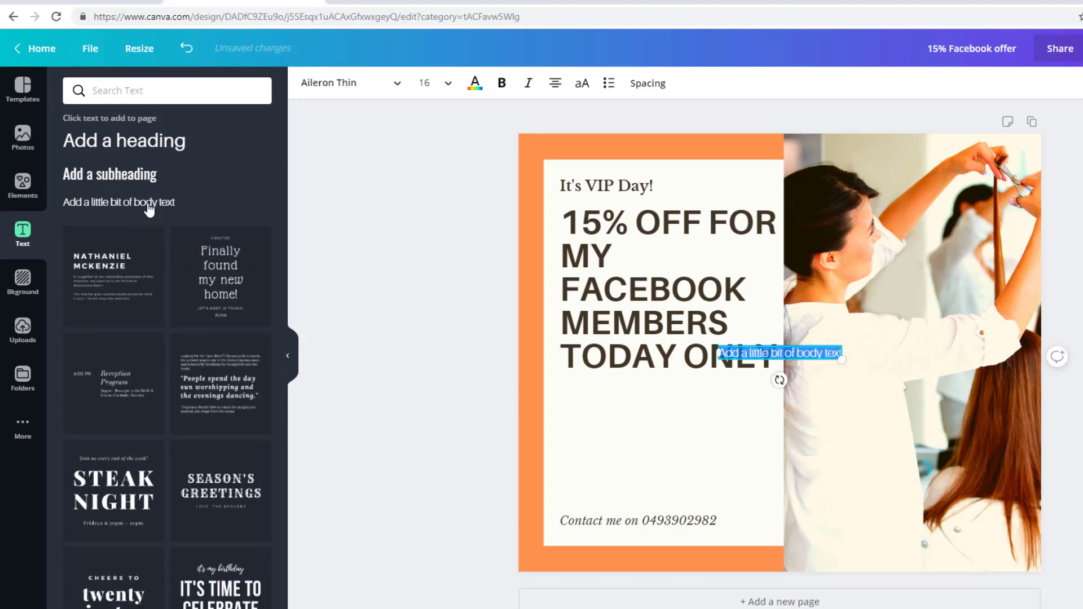
left_click_drag(796, 357, 644, 437)
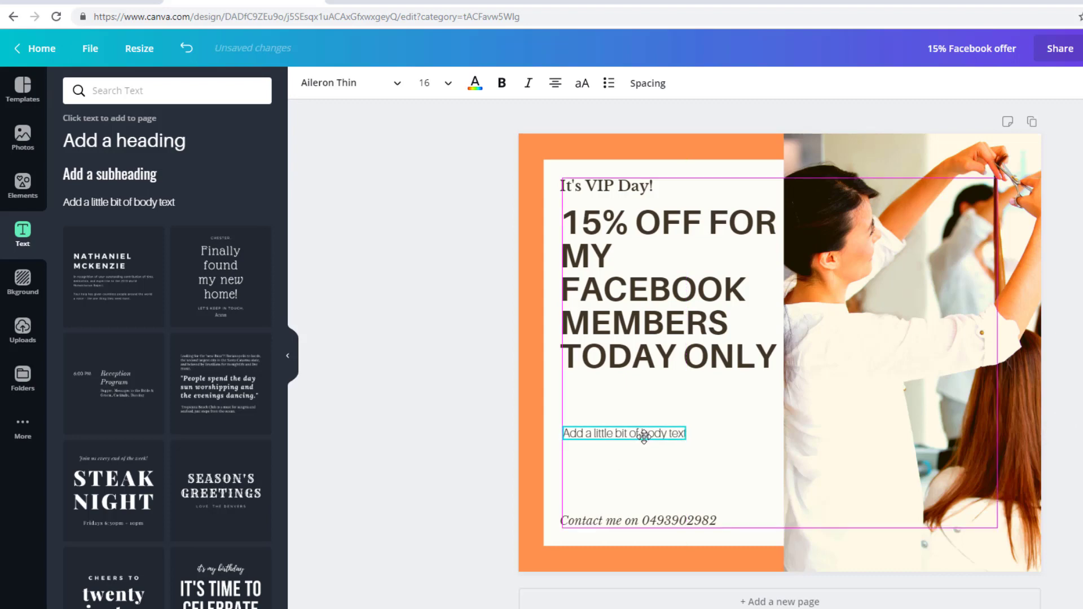
left_click_drag(644, 437, 645, 450)
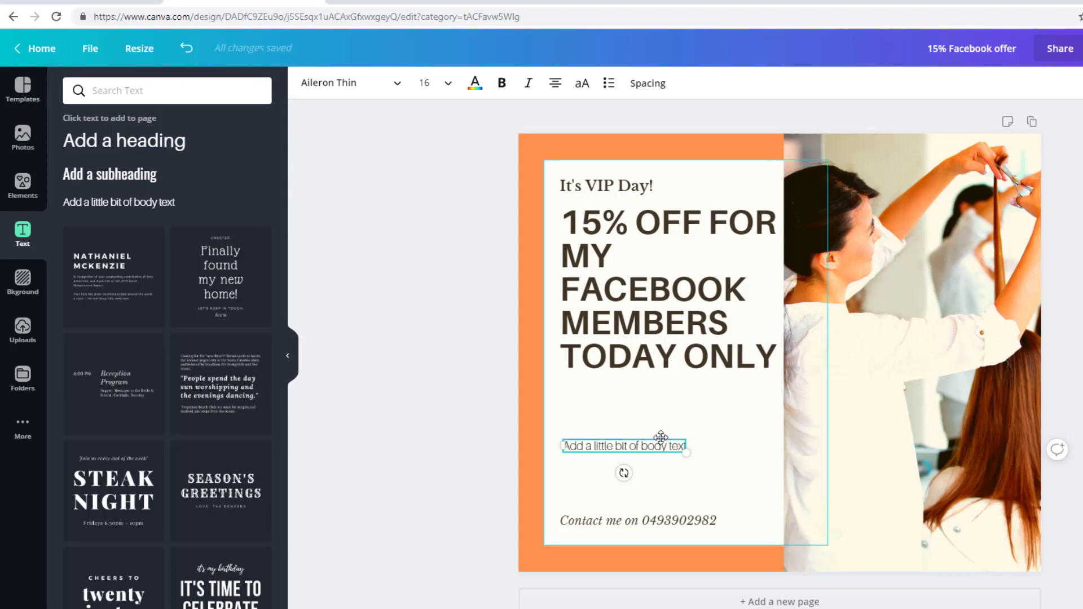
double_click(656, 449)
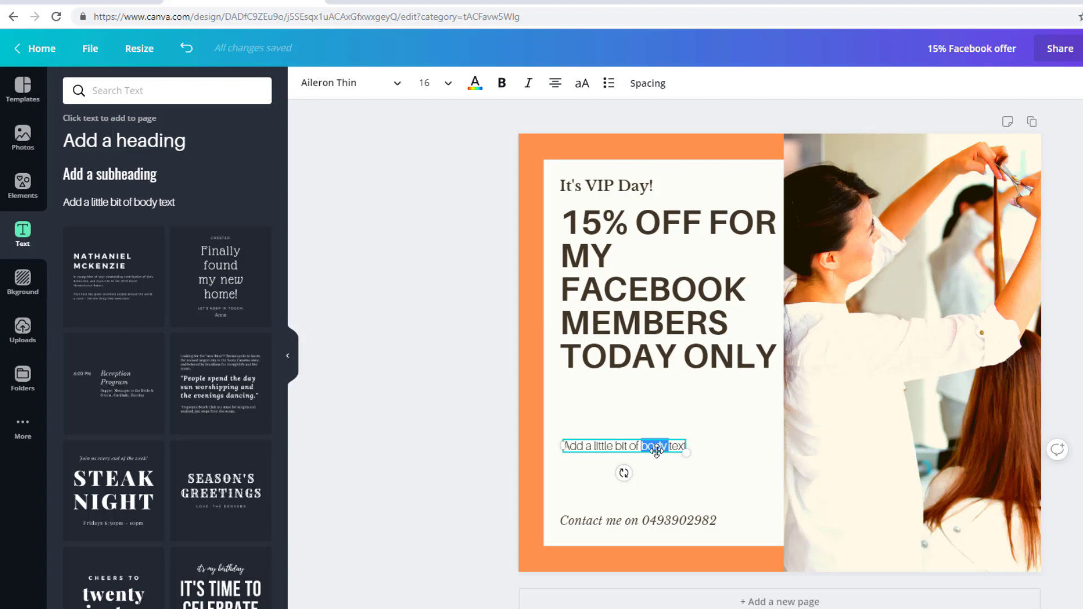
triple_click(656, 449)
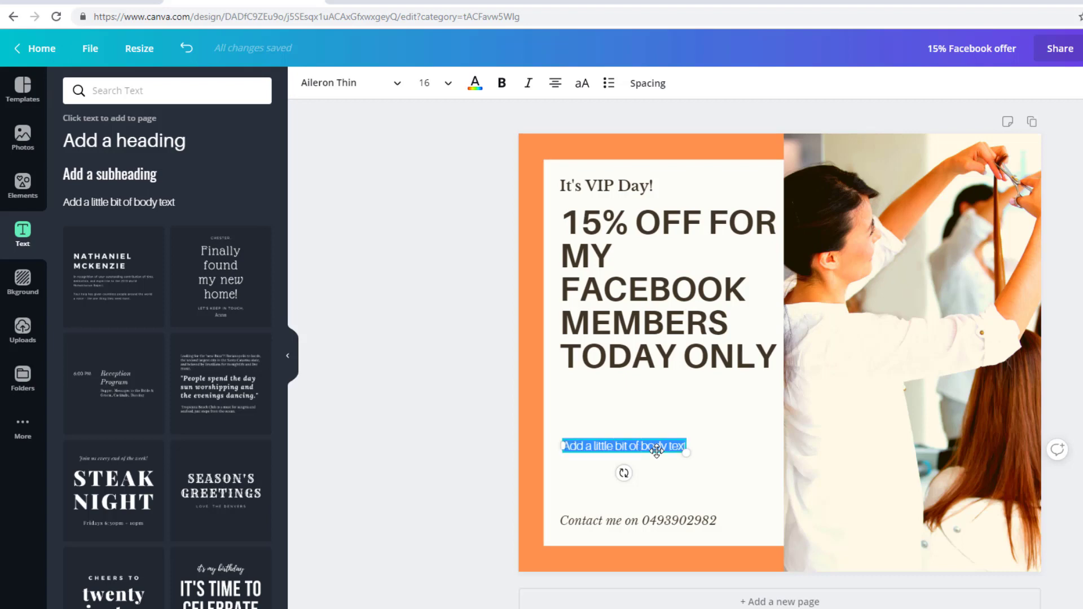
type("We value our commu")
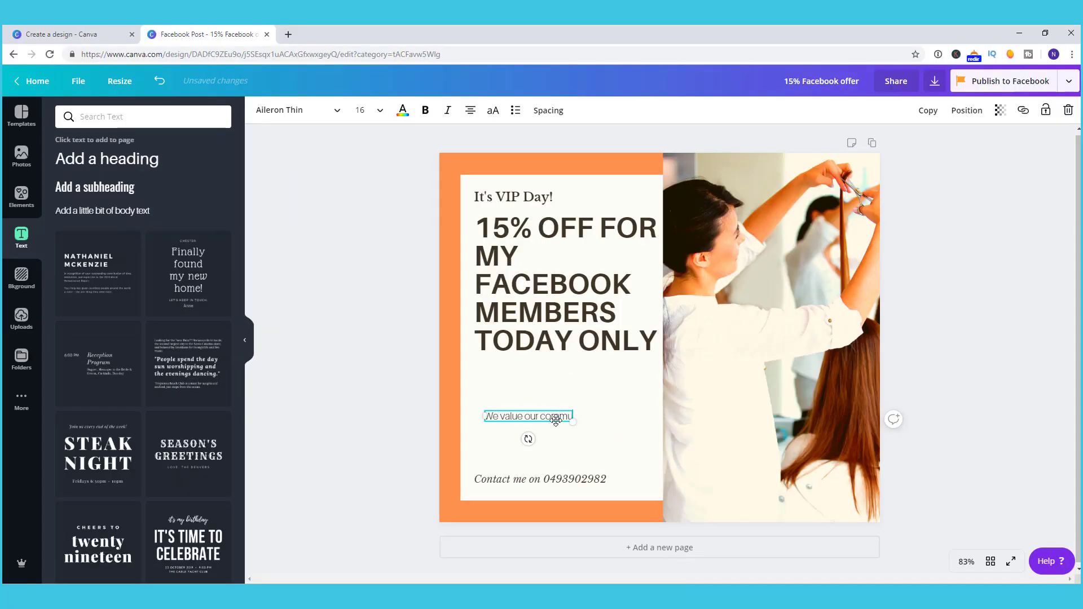
type("nity")
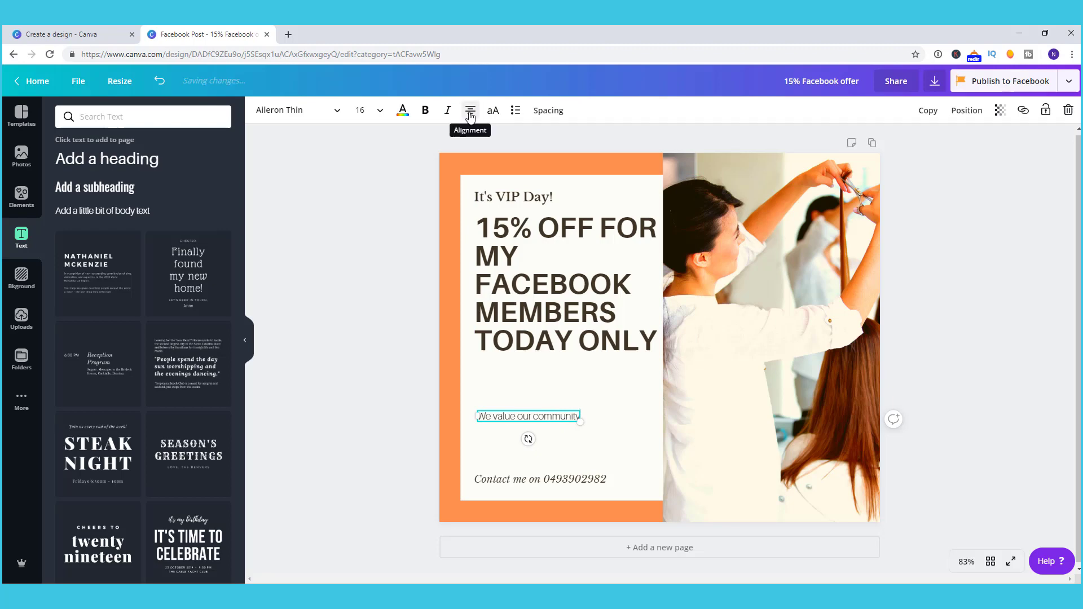
Step: Left-align the tagline, enlarge it to about 23.8, and colour it orange
left_click(471, 116)
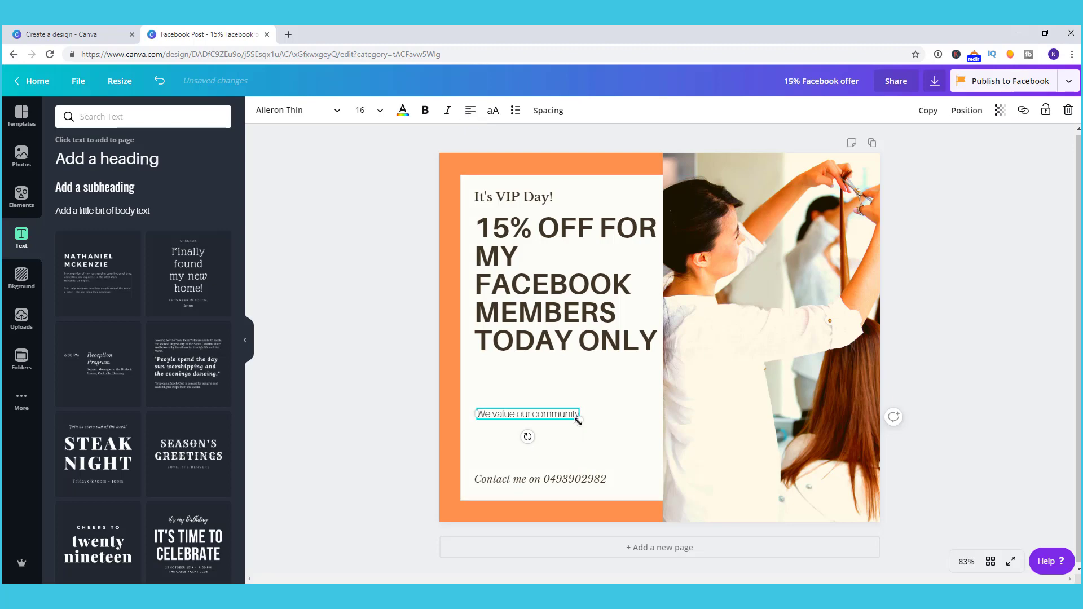
left_click_drag(580, 422, 623, 449)
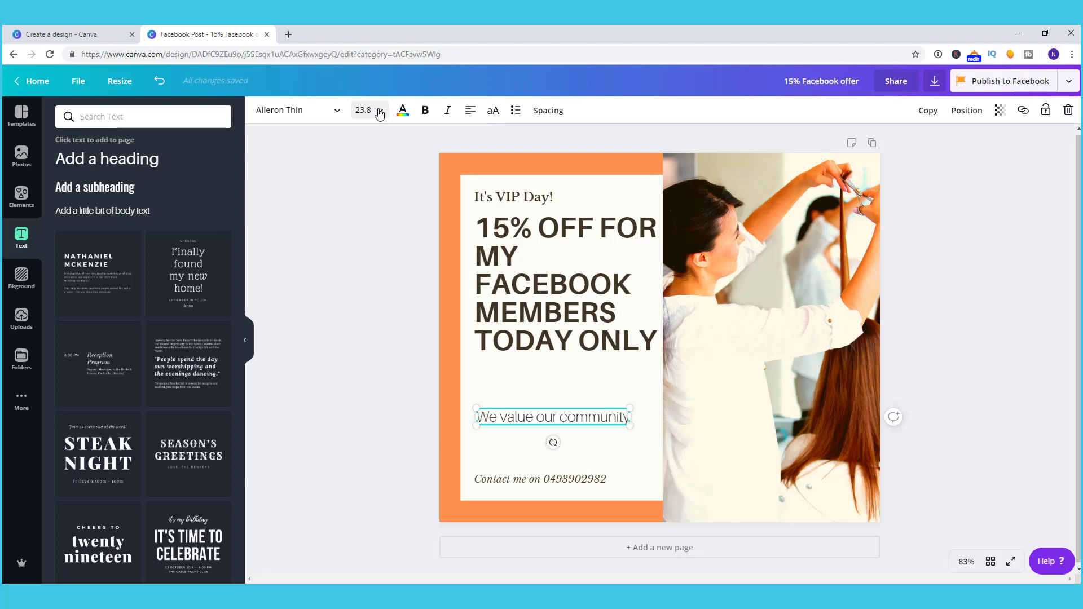
left_click(402, 110)
left_click(196, 158)
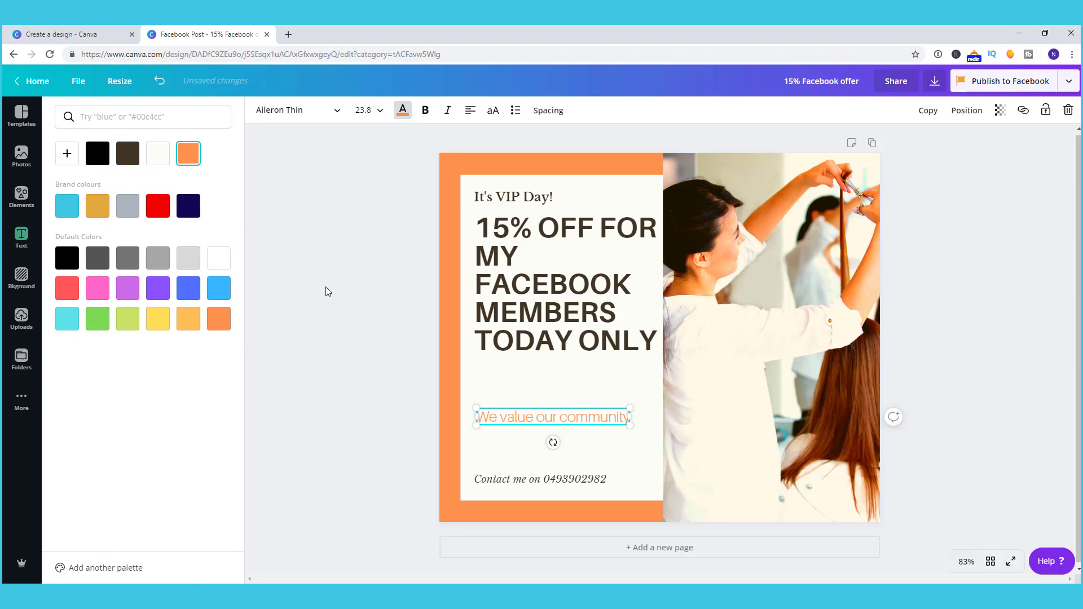
left_click(351, 334)
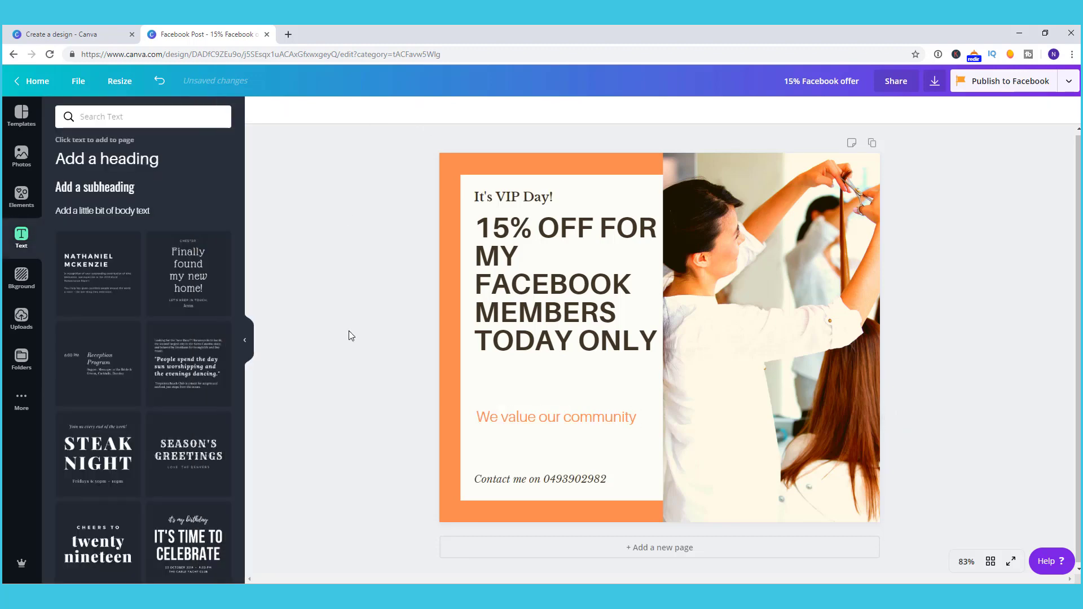
Step: Search the Elements library for 'facebook' graphics
left_click(21, 198)
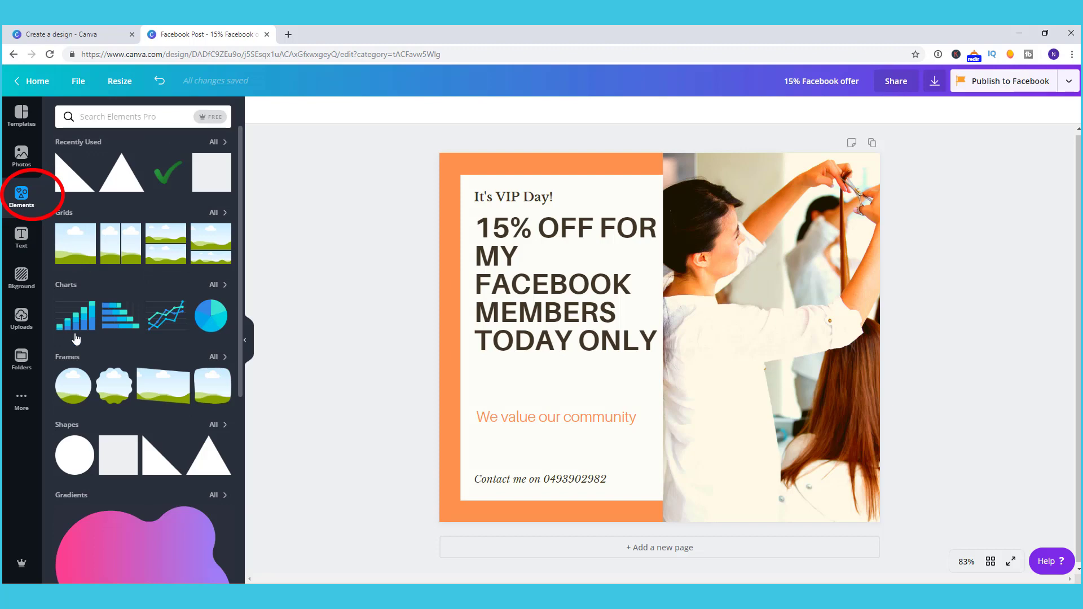
scroll(70, 476, "down", 12)
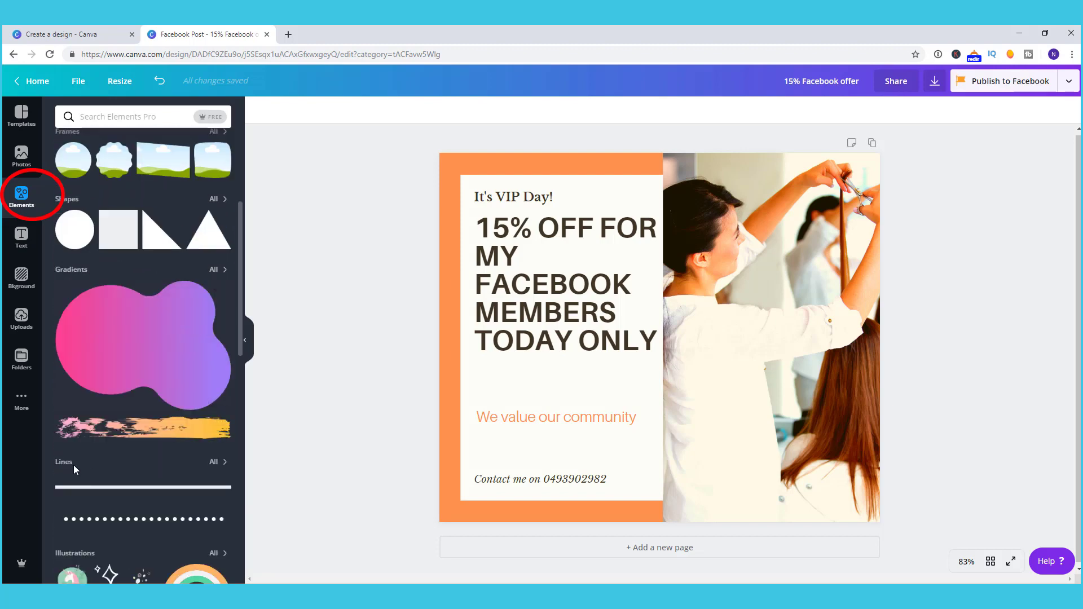
left_click(130, 117)
type("face")
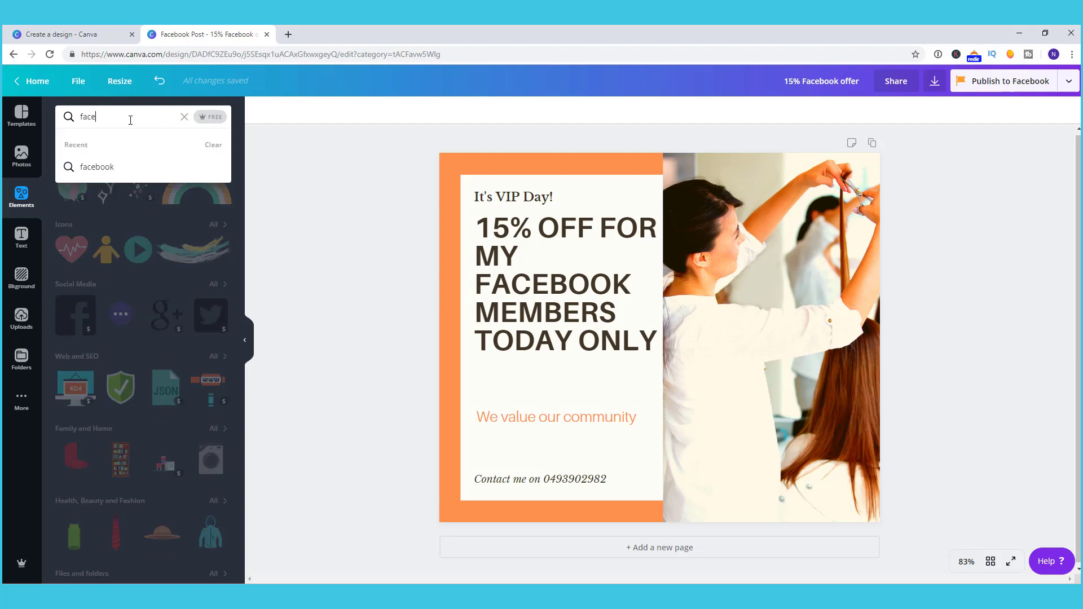
type("book")
key("Return")
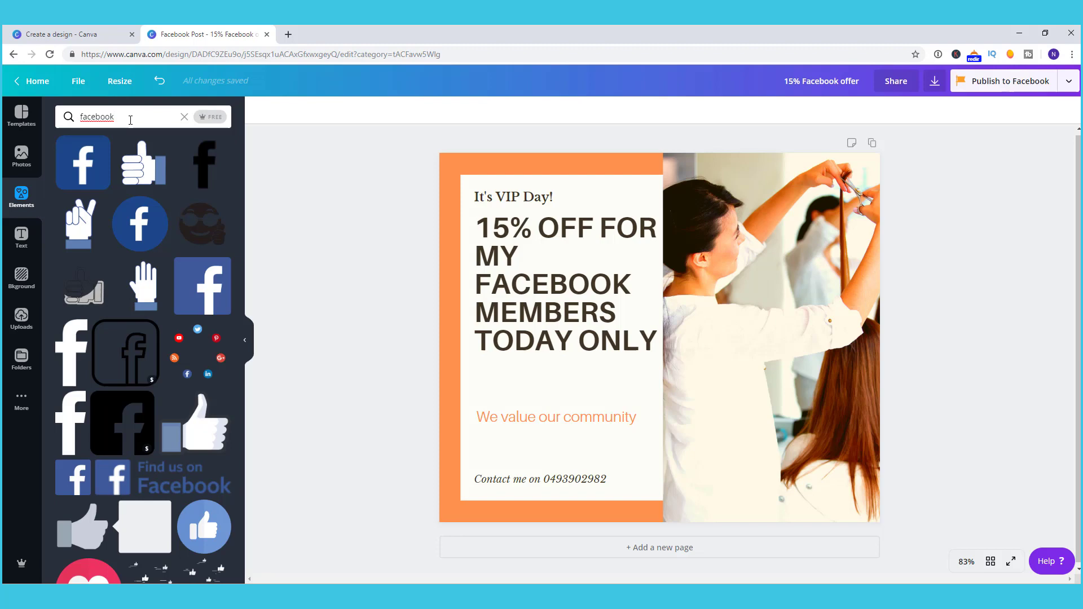
Step: Place the blue Facebook f icon, shrunk and centred above the tagline
left_click_drag(83, 164, 675, 402)
left_click_drag(824, 254, 531, 396)
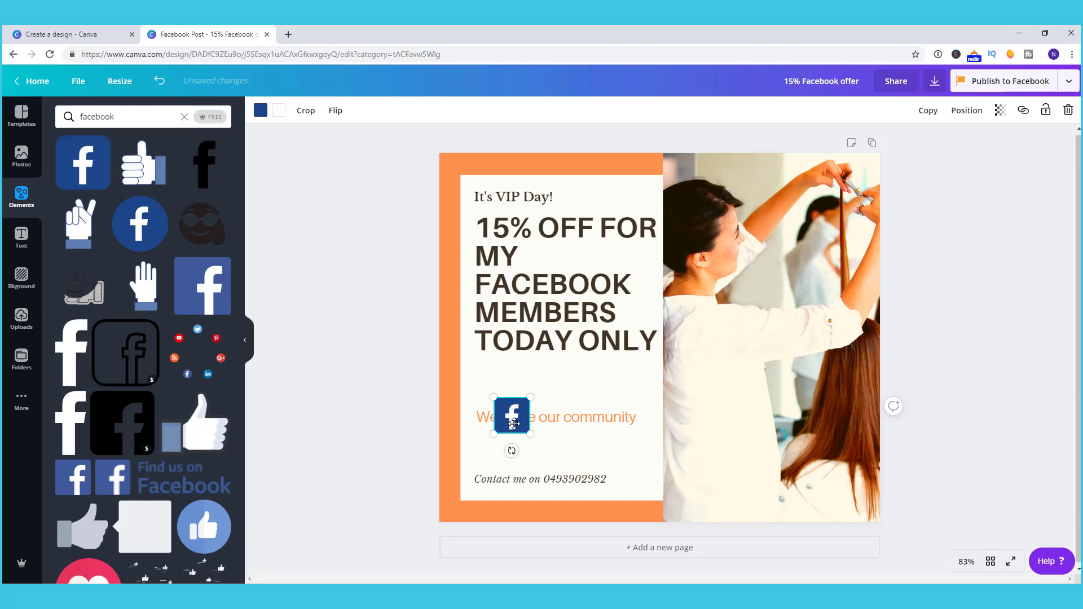
left_click_drag(513, 423, 559, 391)
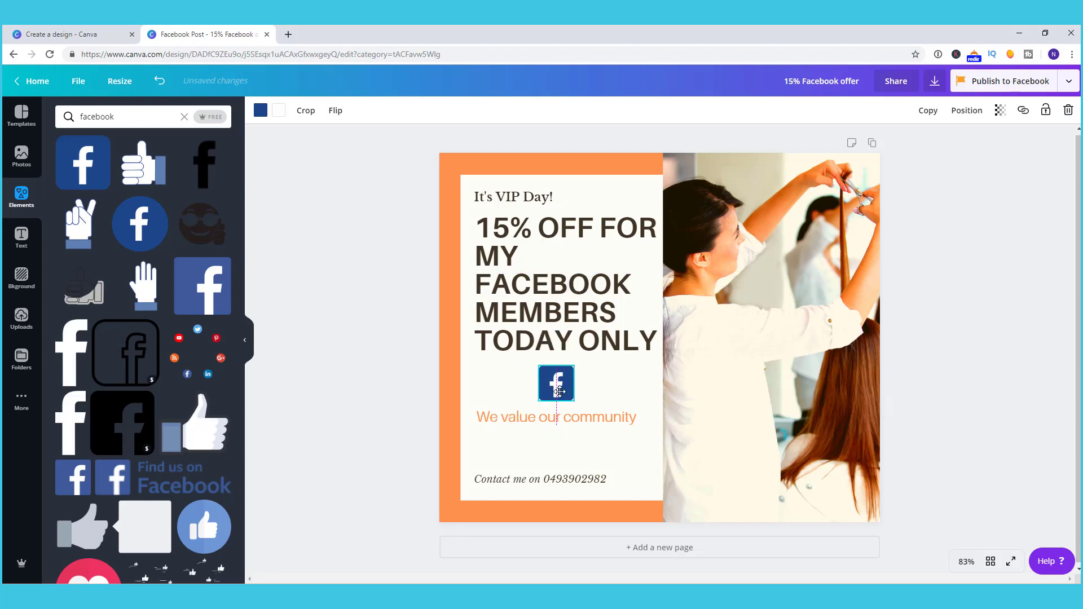
left_click(398, 388)
left_click(21, 314)
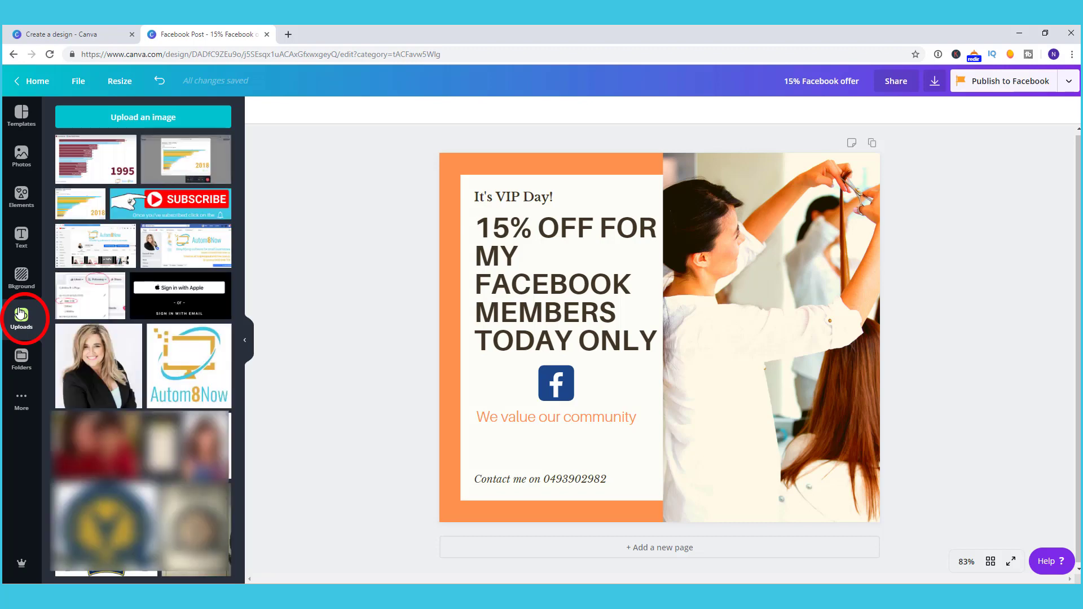
Step: Add the uploaded Autom8Now logo, sized small, at the photo's bottom-left corner
left_click_drag(189, 366, 531, 416)
left_click_drag(502, 272, 649, 412)
left_click_drag(727, 484, 614, 390)
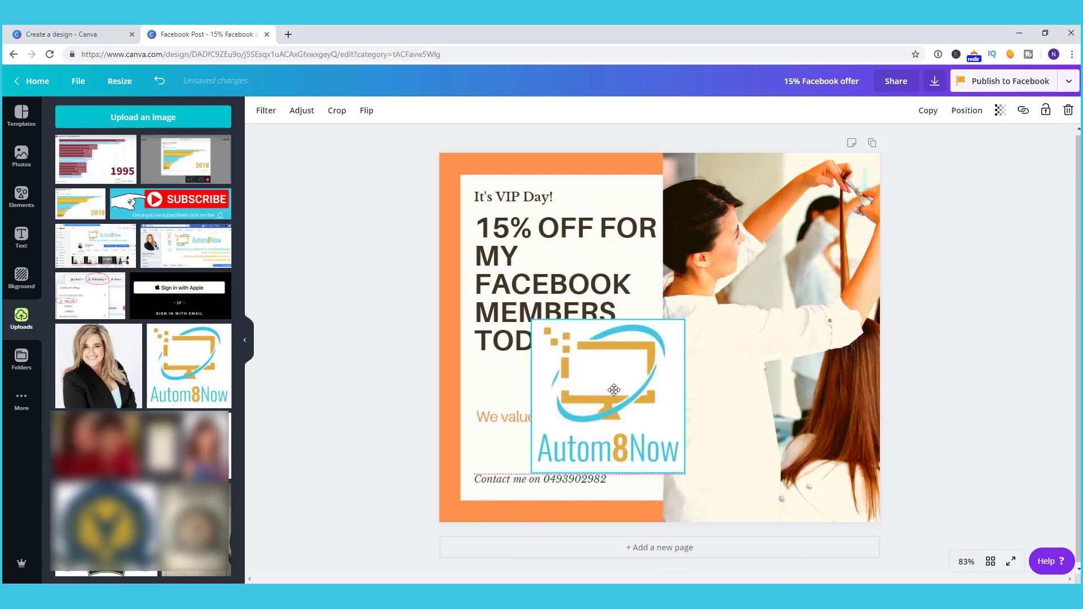
left_click_drag(532, 320, 621, 406)
left_click_drag(662, 460, 705, 511)
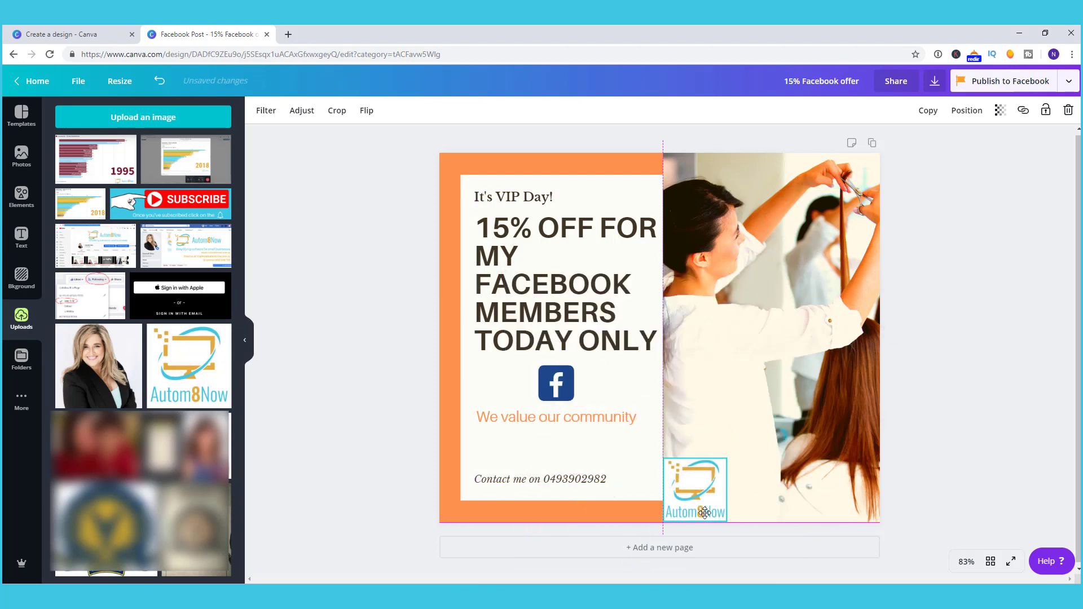
left_click_drag(727, 458, 757, 429)
left_click(328, 332)
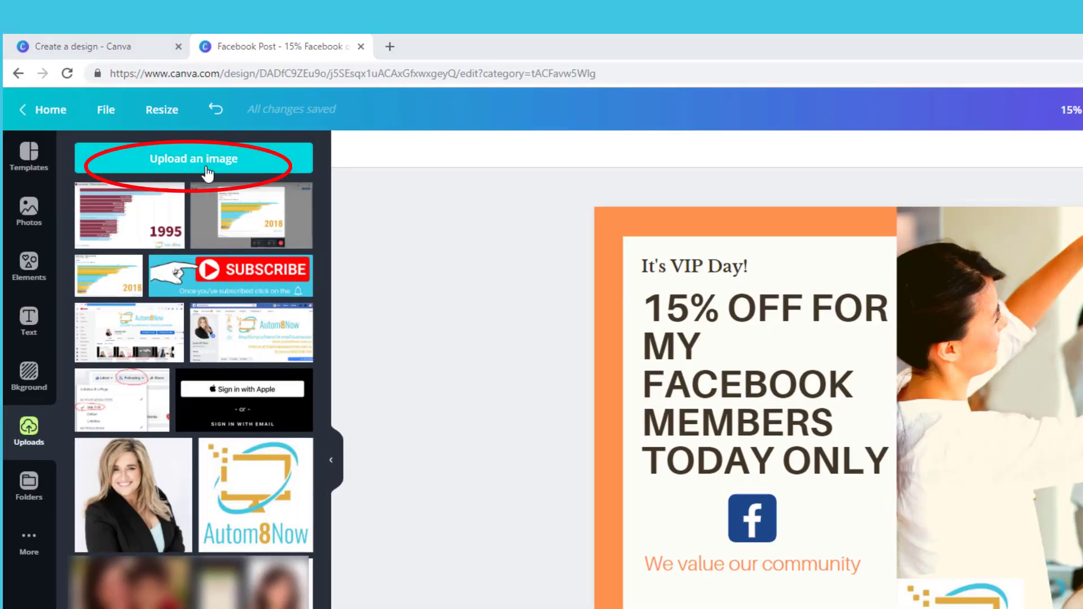
Step: Cancel the image upload and switch the side panel to the Folders view
left_click(207, 172)
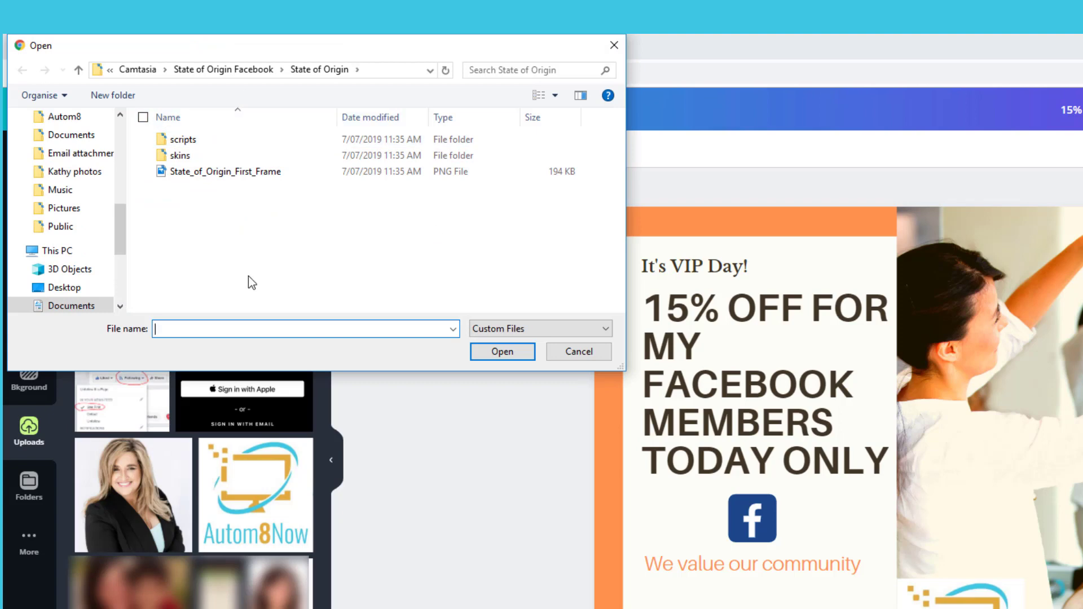
left_click(615, 46)
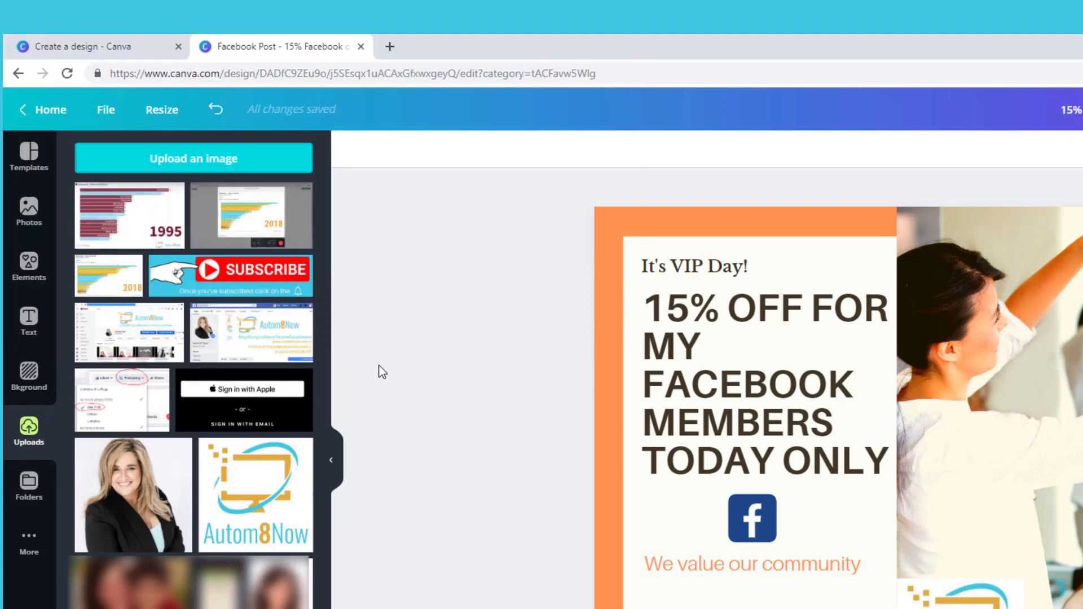
left_click(42, 486)
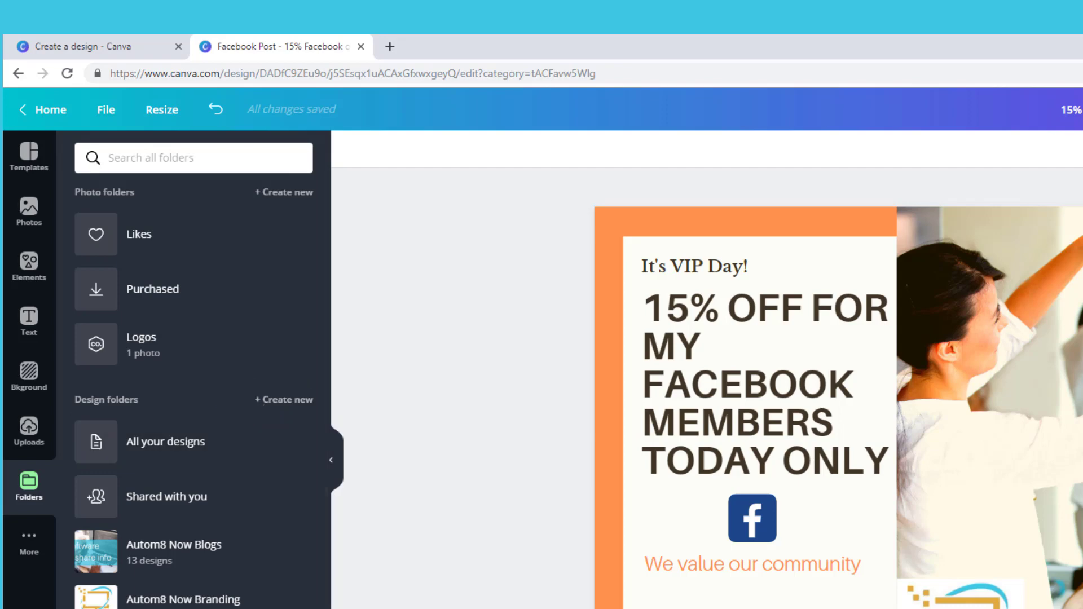
Step: Browse Apps and Facebook Post templates, then go back to the Canva Home page
left_click(25, 541)
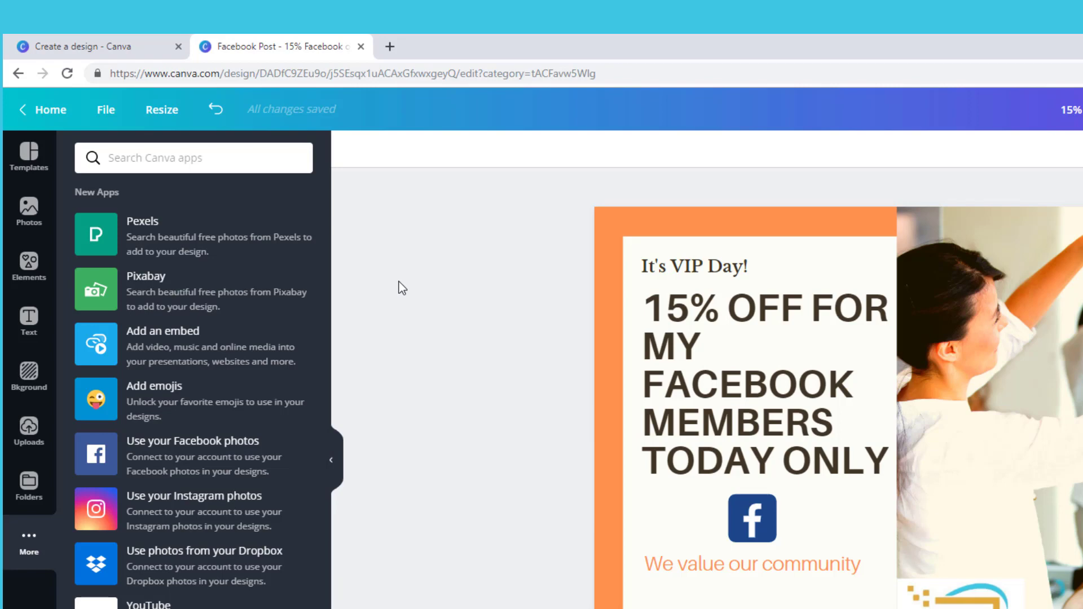
left_click(29, 154)
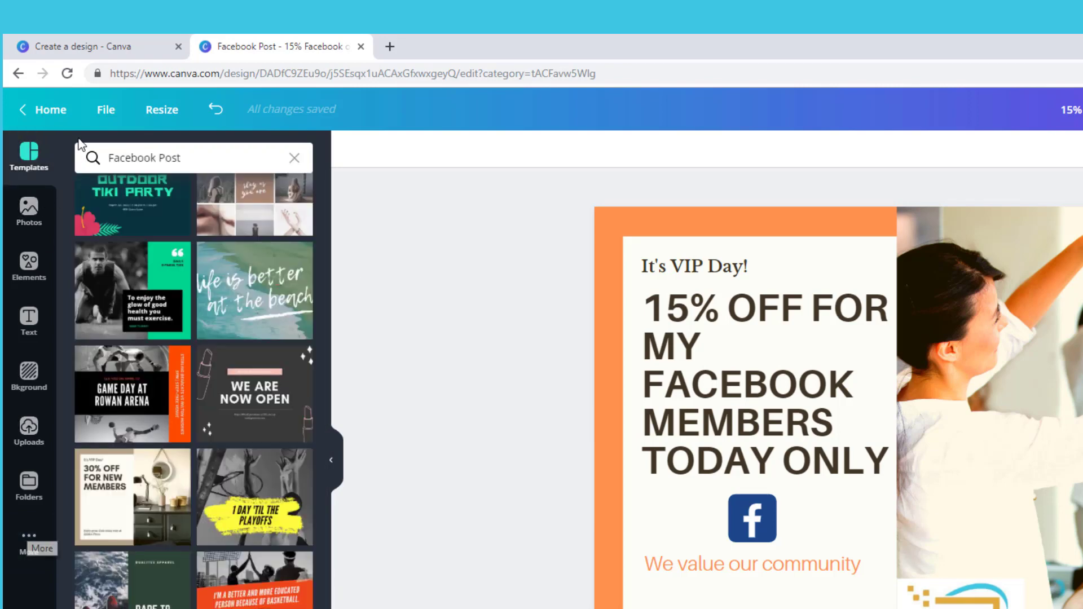
left_click(36, 115)
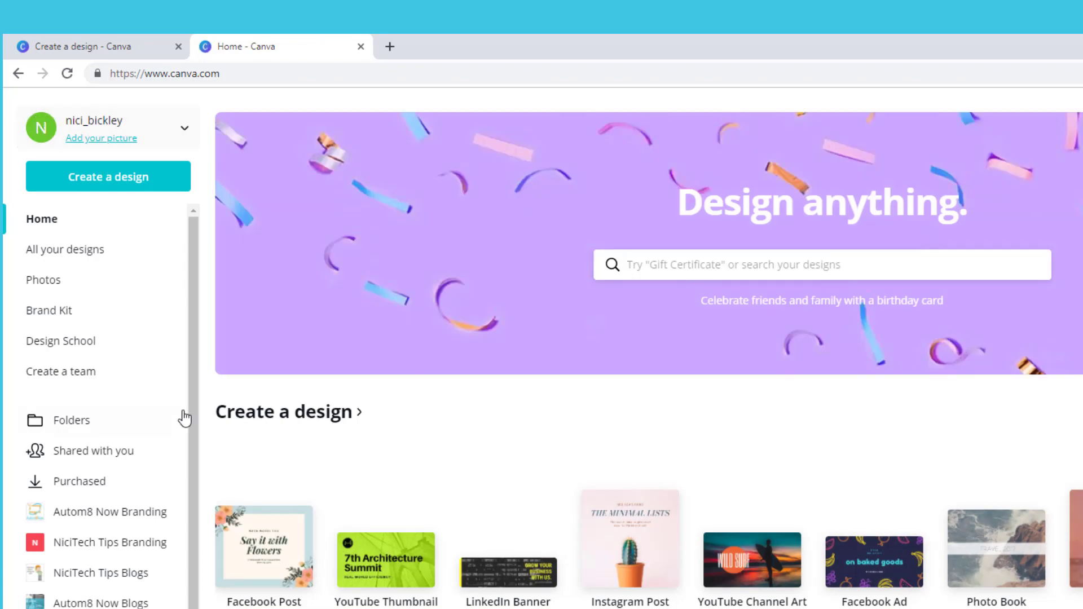
Step: From All your designs, duplicate 'For software and social media tips' and open the copy
left_click(122, 255)
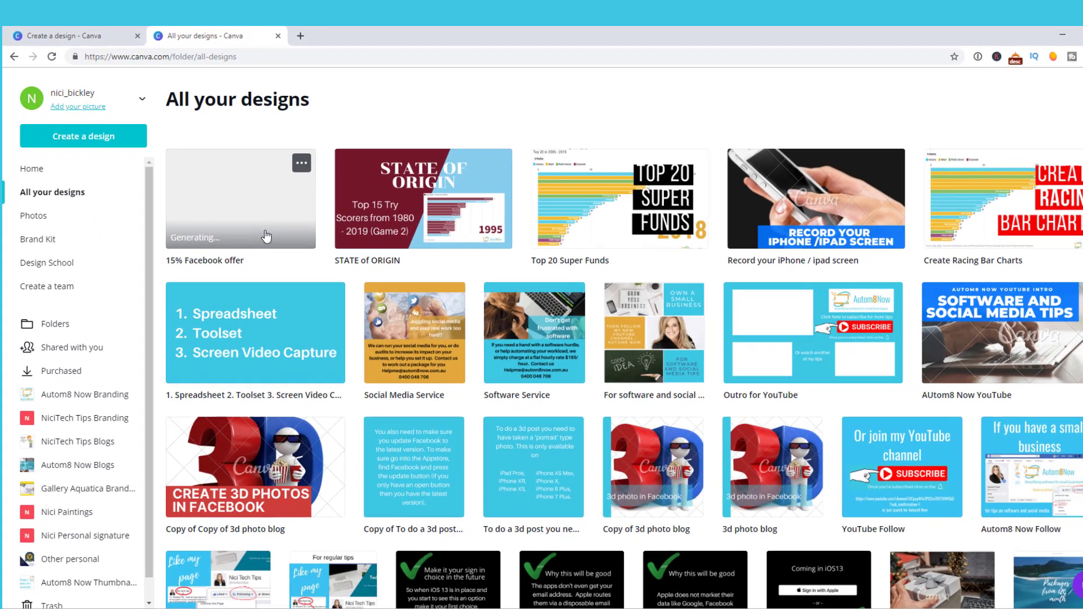
left_click(738, 375)
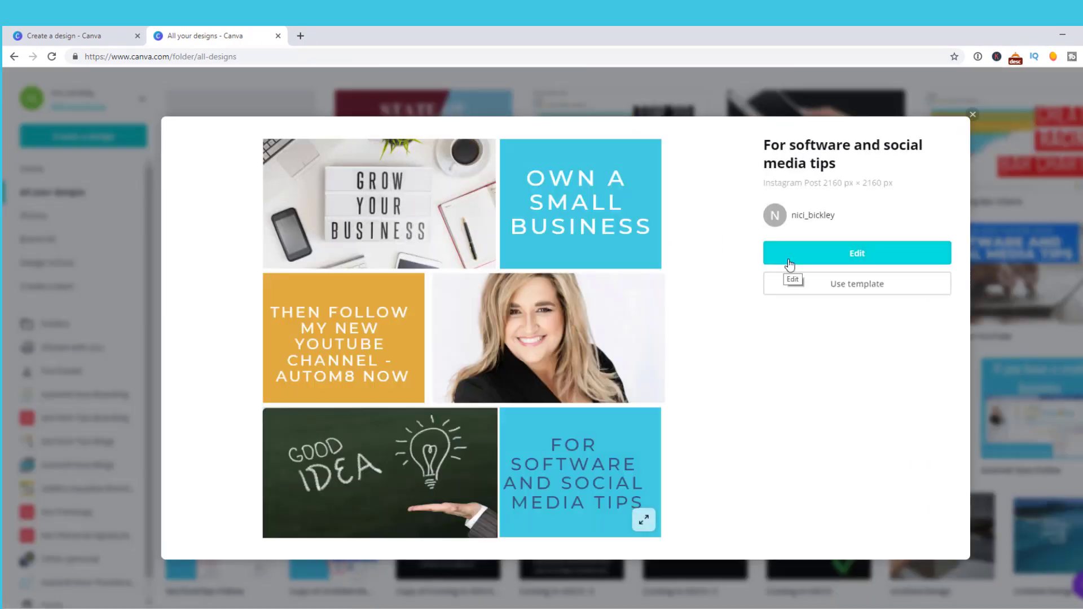
left_click(973, 115)
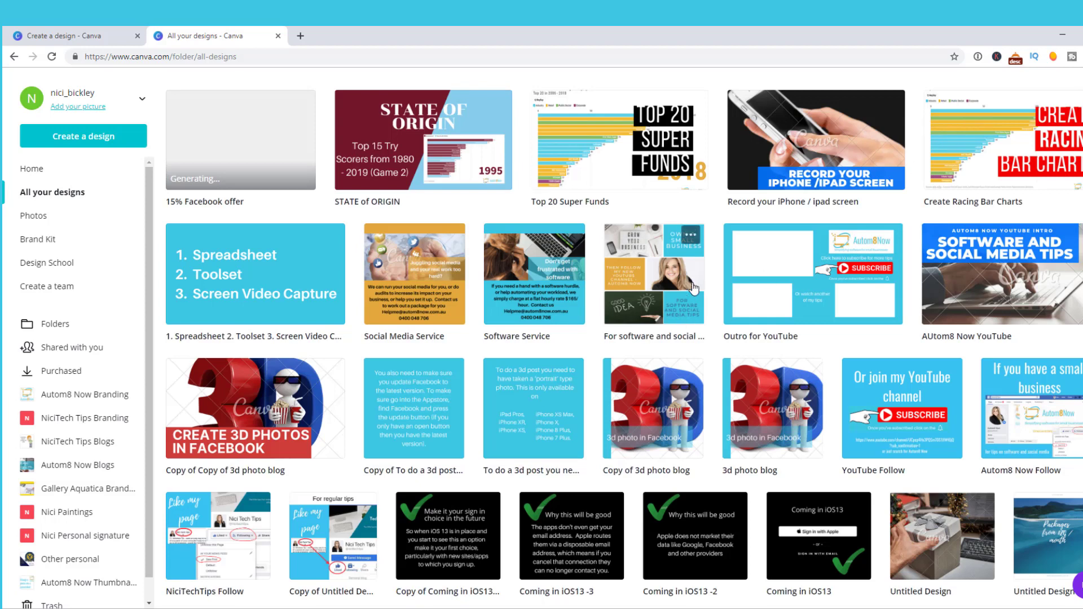
left_click(690, 238)
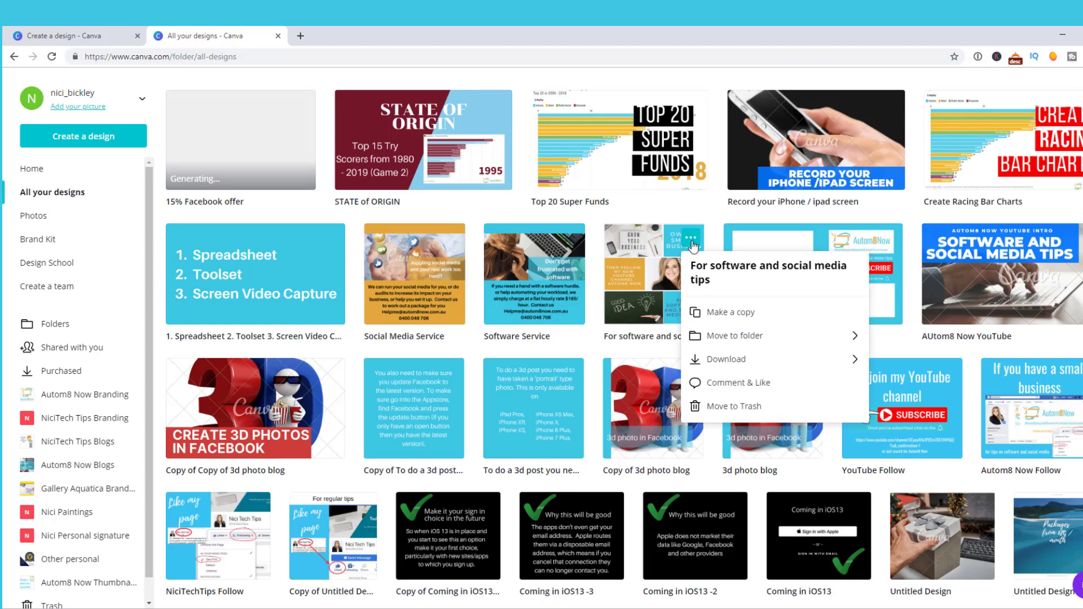
left_click(725, 314)
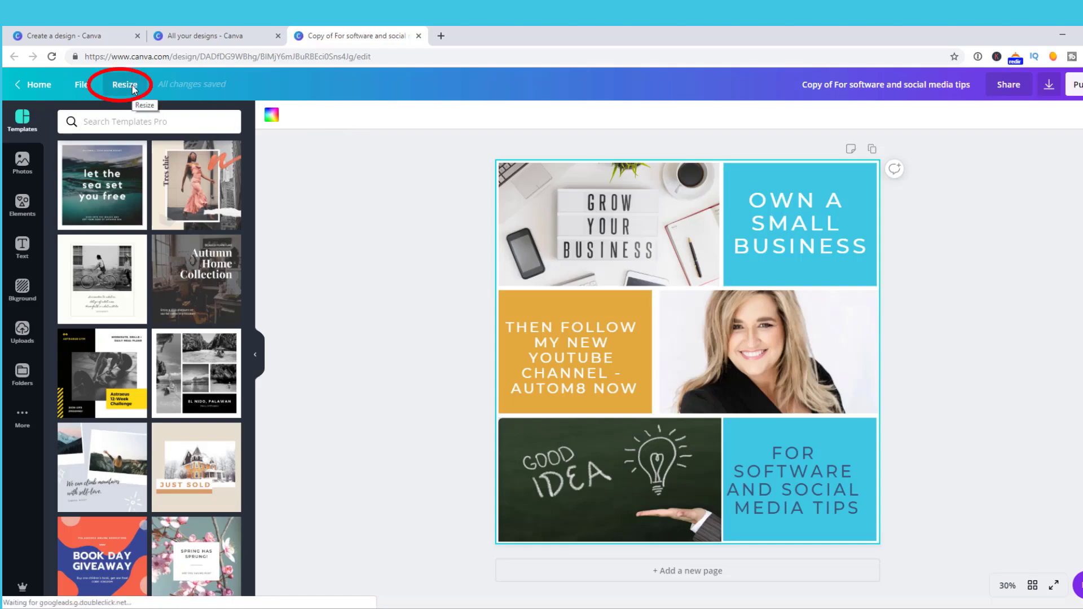
Step: Resize the copied design to the Facebook Post format
left_click(125, 84)
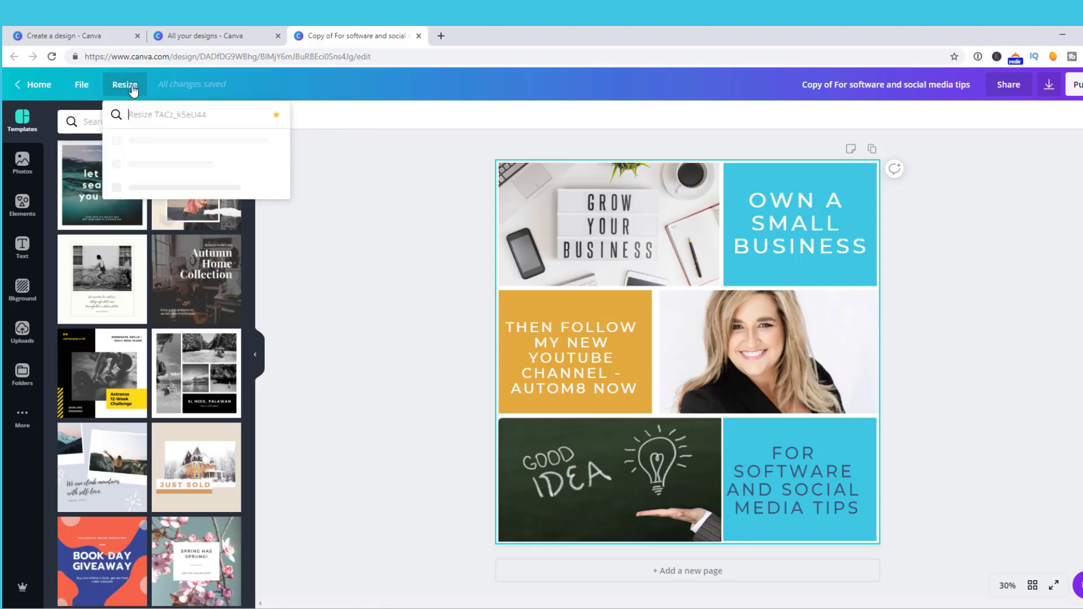
left_click(177, 195)
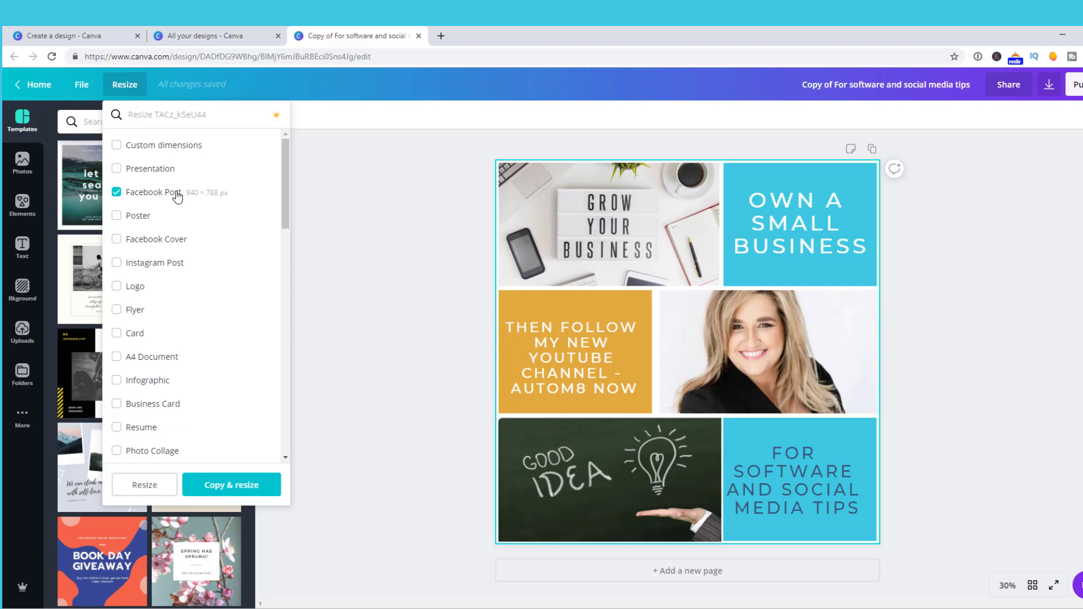
left_click(144, 485)
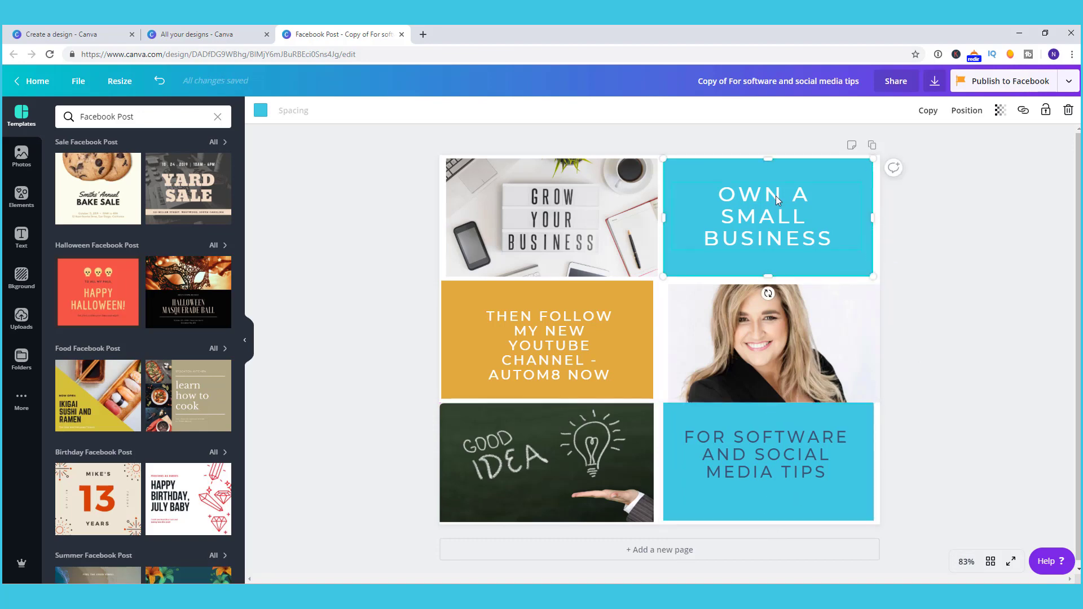
Step: Enlarge the OWN A SMALL BUSINESS, THEN FOLLOW and FOR SOFTWARE text blocks
left_click(740, 232)
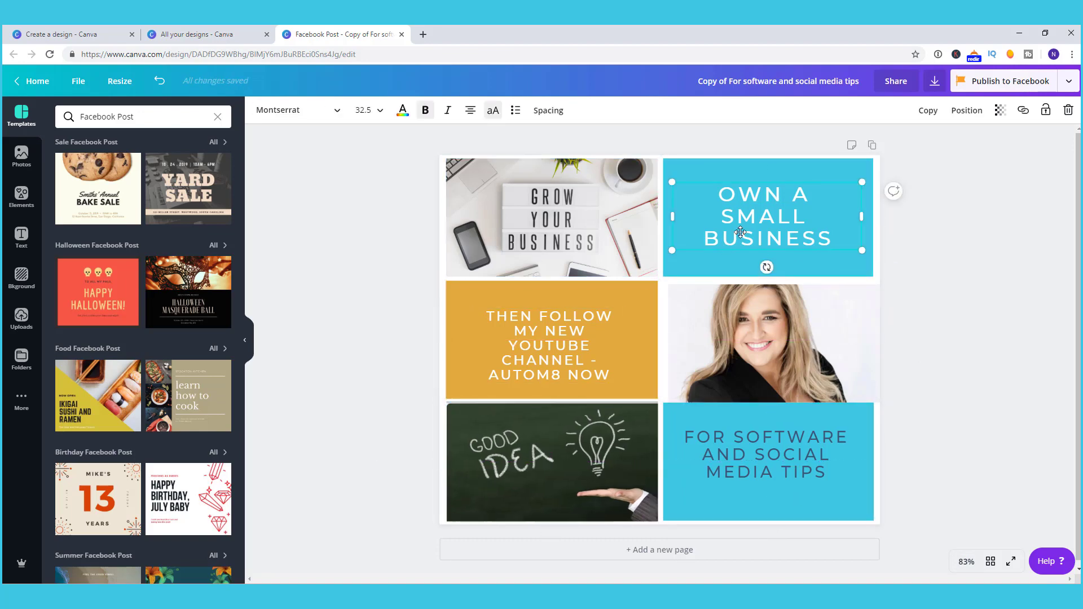
left_click_drag(862, 249, 871, 264)
left_click(550, 344)
left_click_drag(653, 390, 657, 395)
left_click(765, 453)
left_click_drag(671, 483, 659, 486)
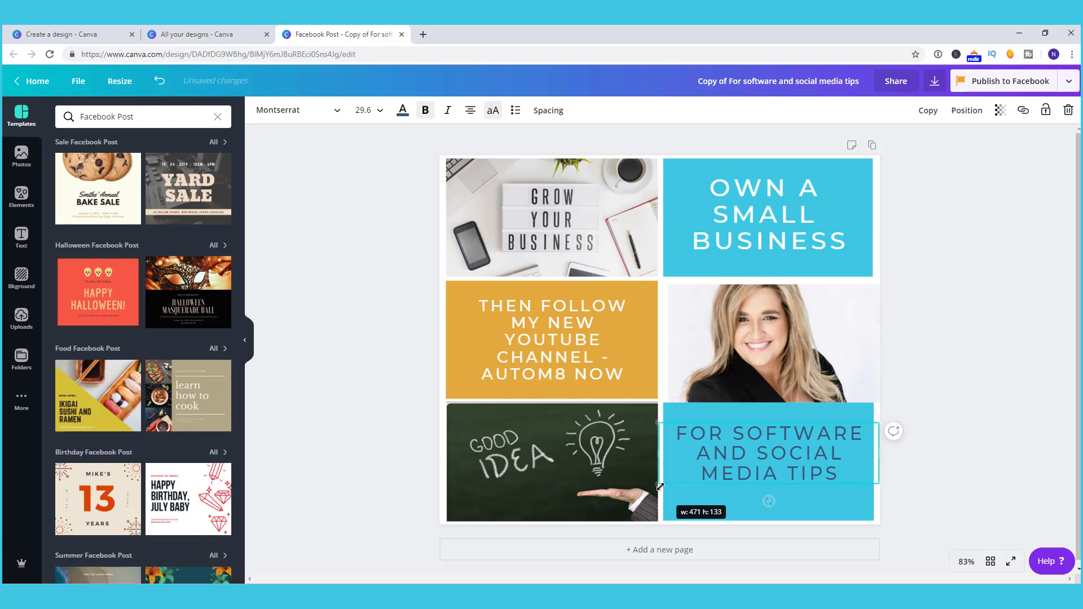
left_click_drag(880, 484, 899, 510)
left_click_drag(902, 463, 863, 460)
left_click(907, 338)
Step: Download the resized Facebook Post as a PNG file
left_click(934, 80)
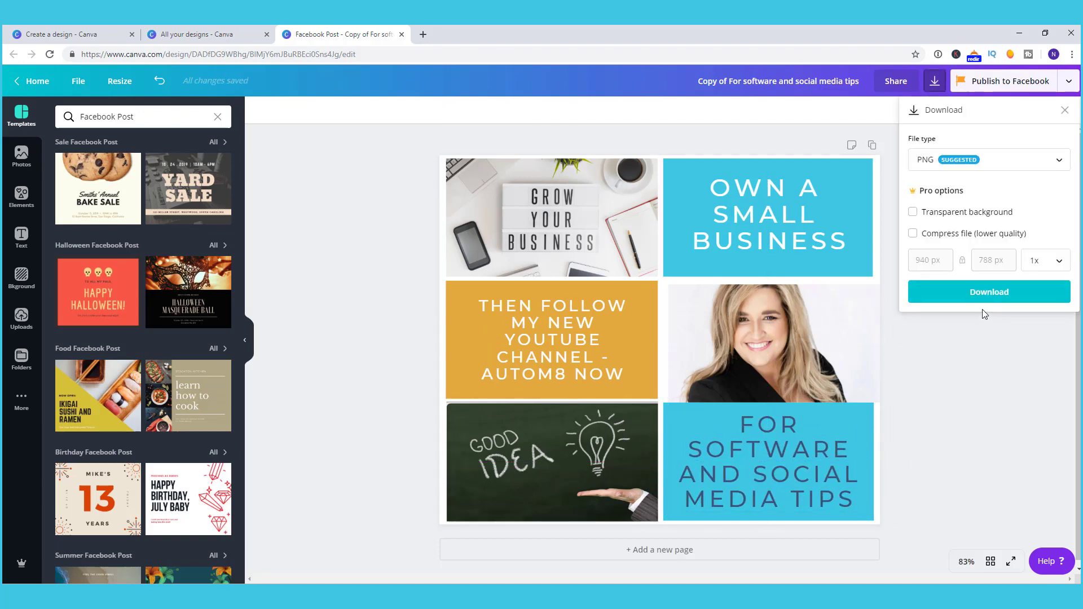
left_click(983, 296)
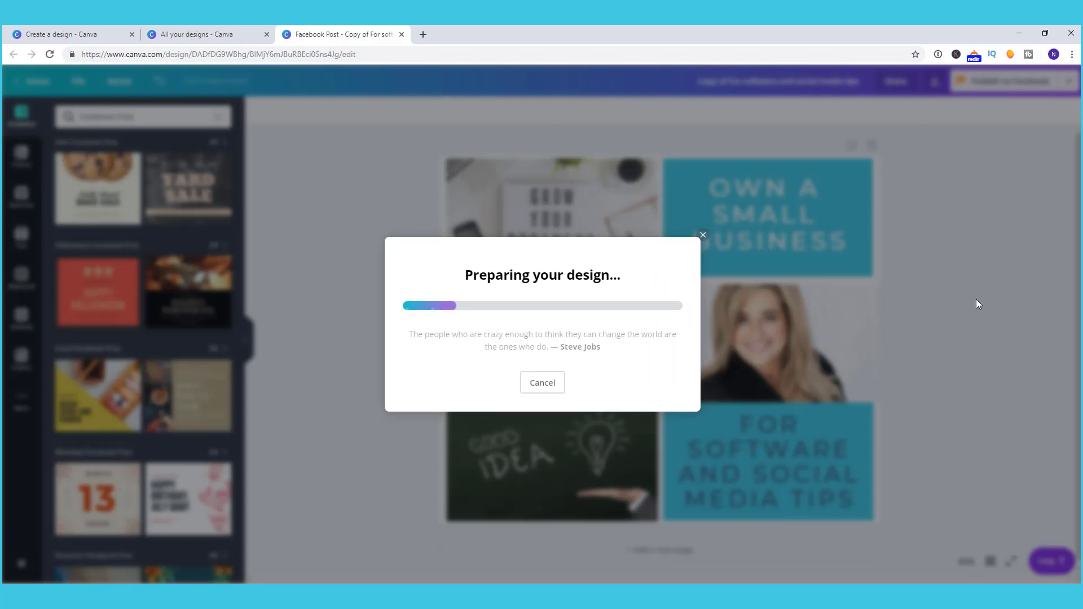